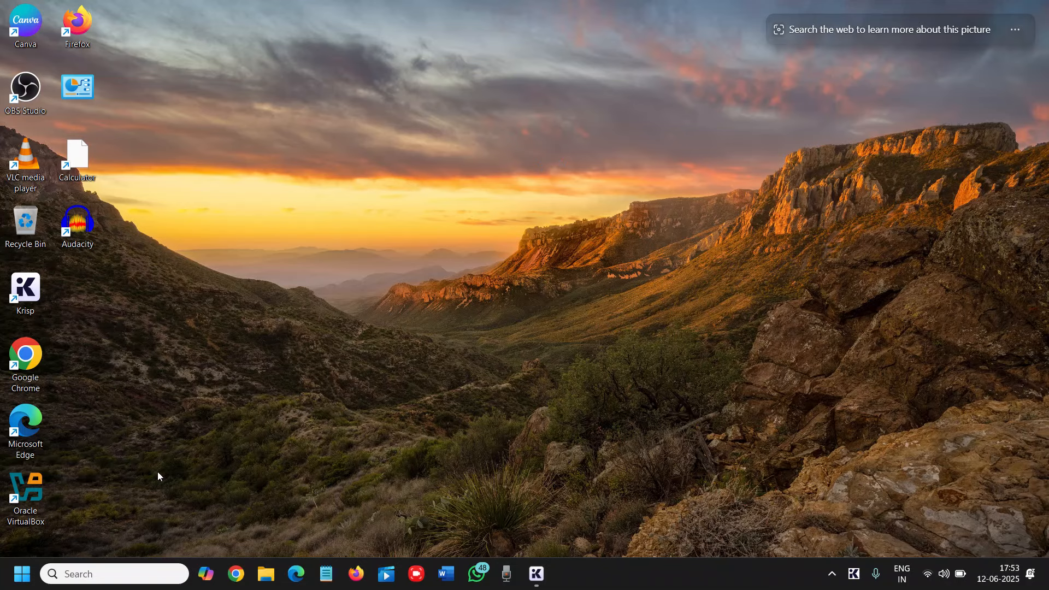
Step: Open Windows Settings and go to the list of apps that start automatically at sign-in
right_click(22, 575)
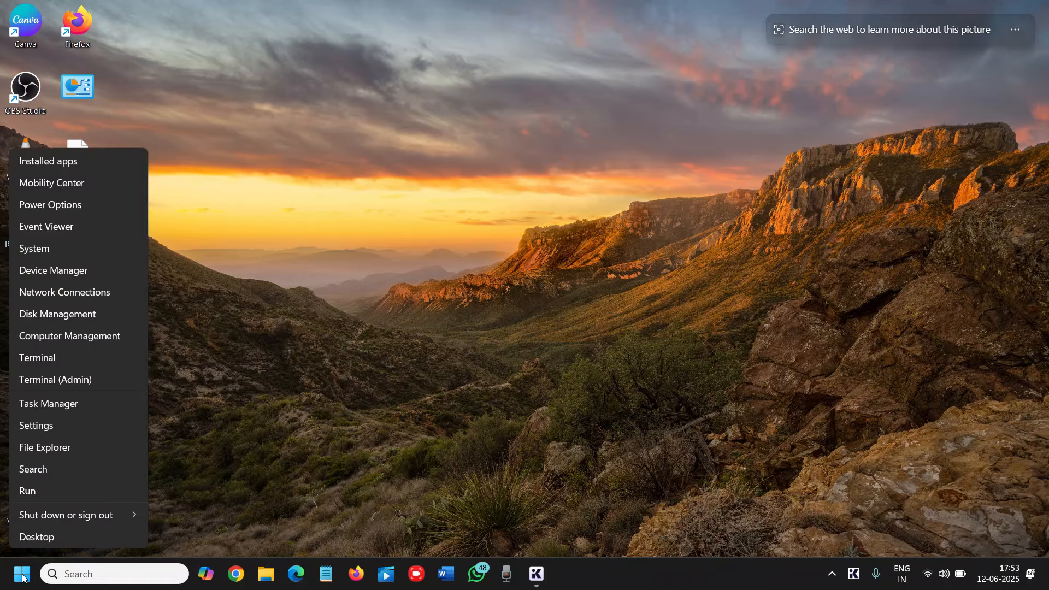
click(39, 431)
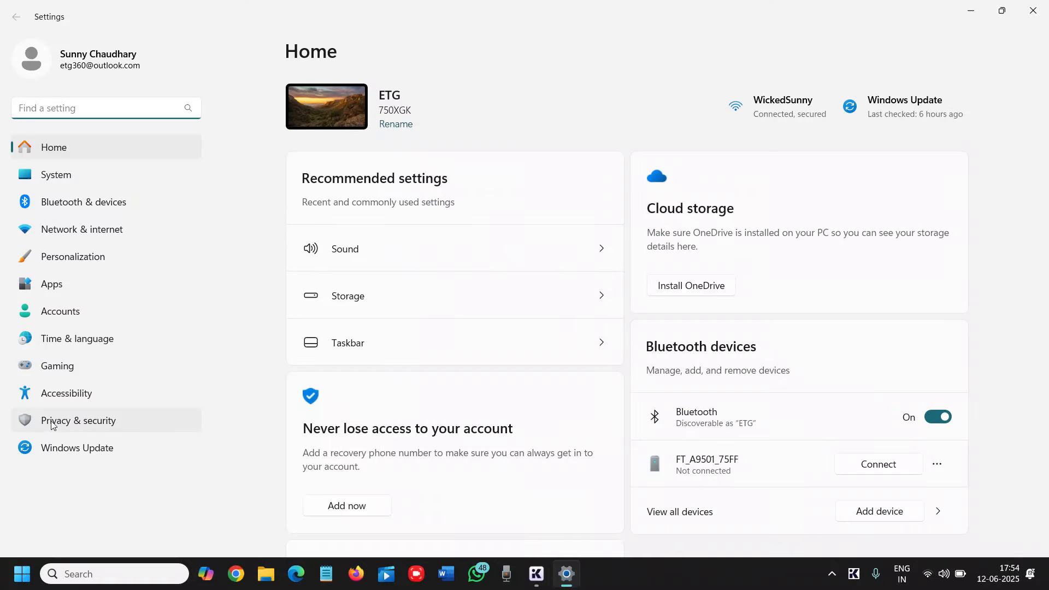
click(80, 290)
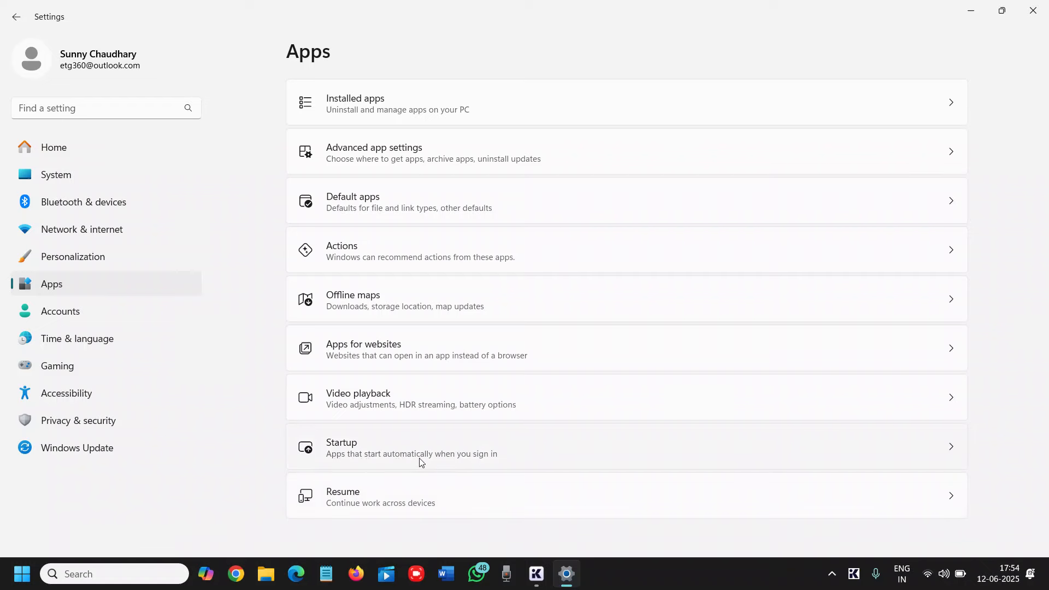
click(450, 455)
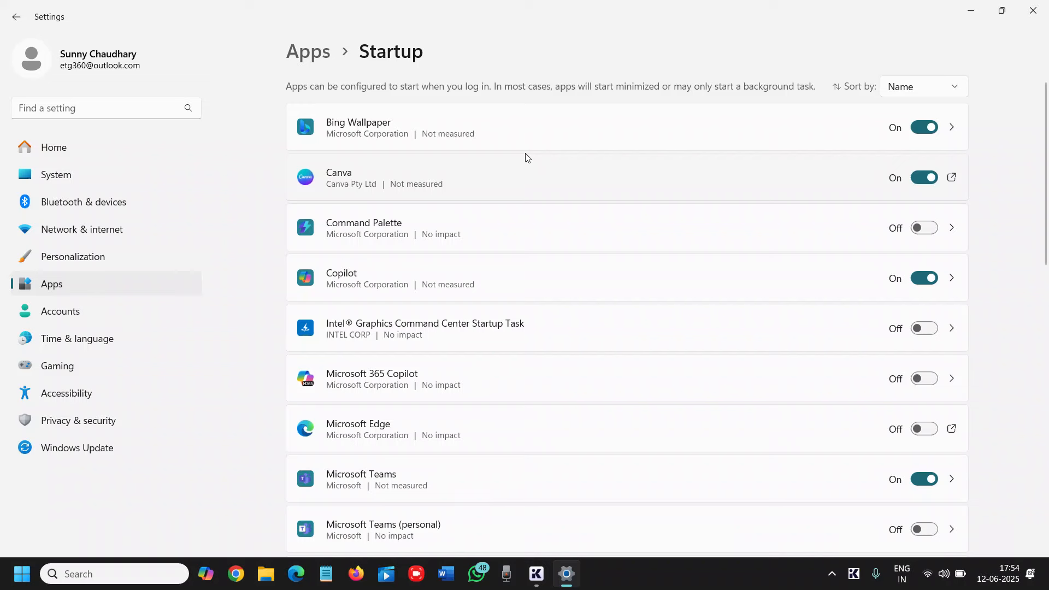
Step: Turn off automatic startup for Canva, Copilot and Microsoft Teams
click(924, 180)
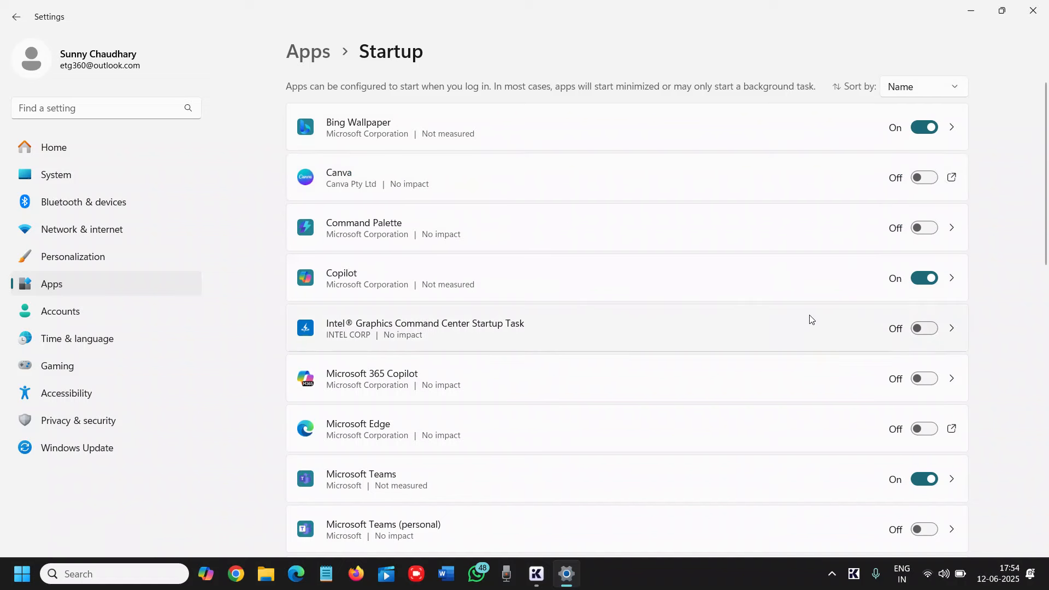
click(927, 283)
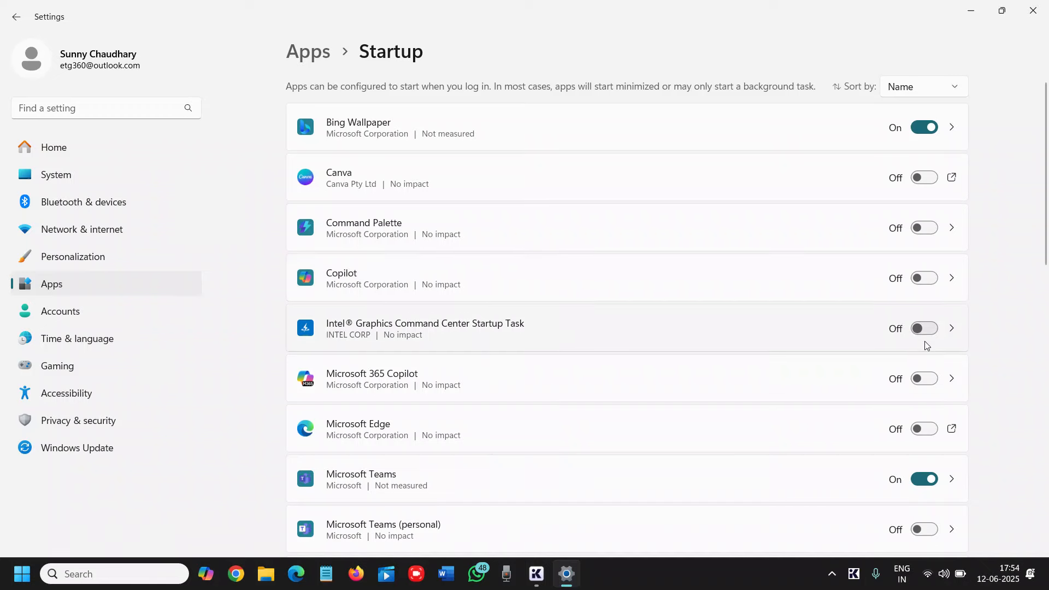
scroll(914, 340, down, 2)
click(928, 408)
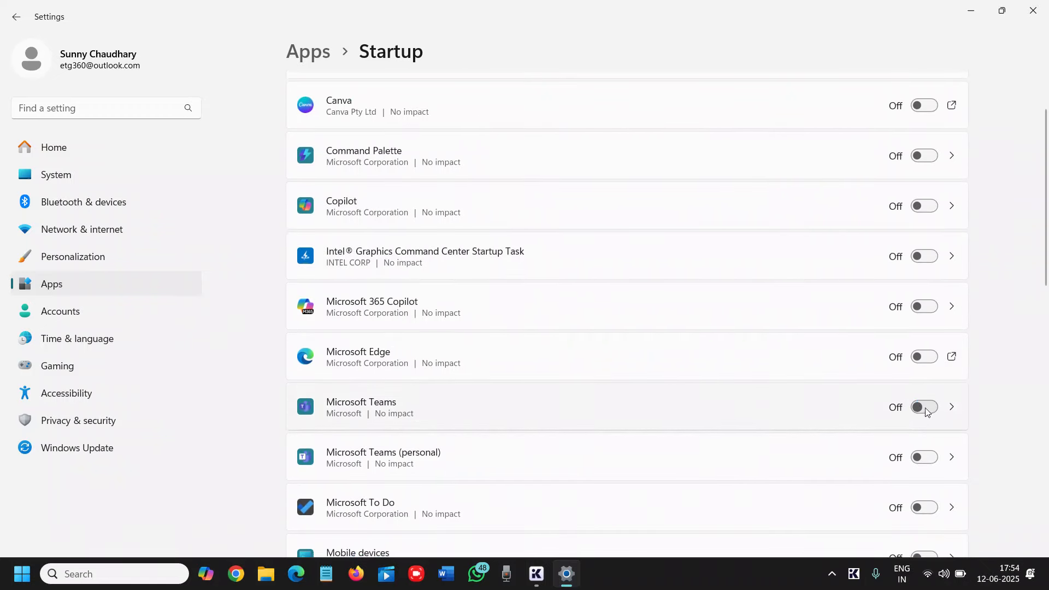
Step: Turn off automatic startup for QuickLook and WhatsApp
scroll(923, 405, down, 4)
scroll(908, 388, down, 3)
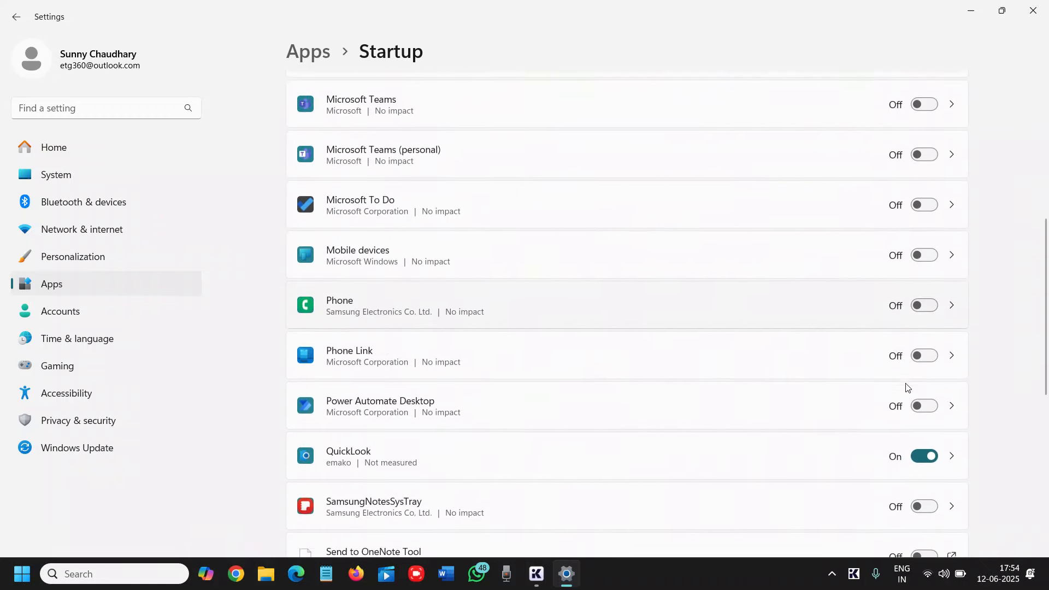
click(927, 405)
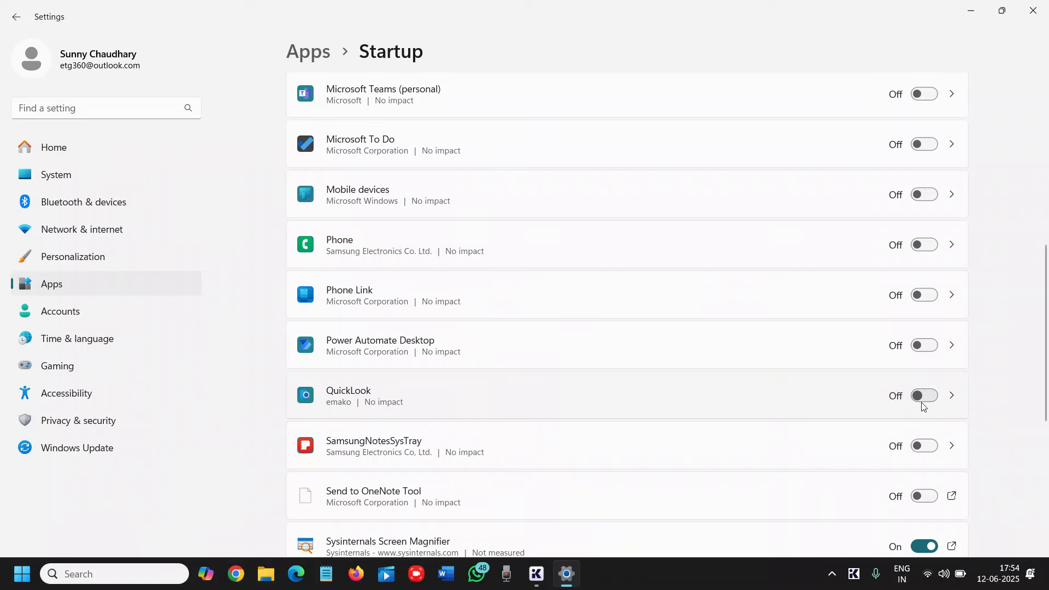
scroll(921, 404, down, 3)
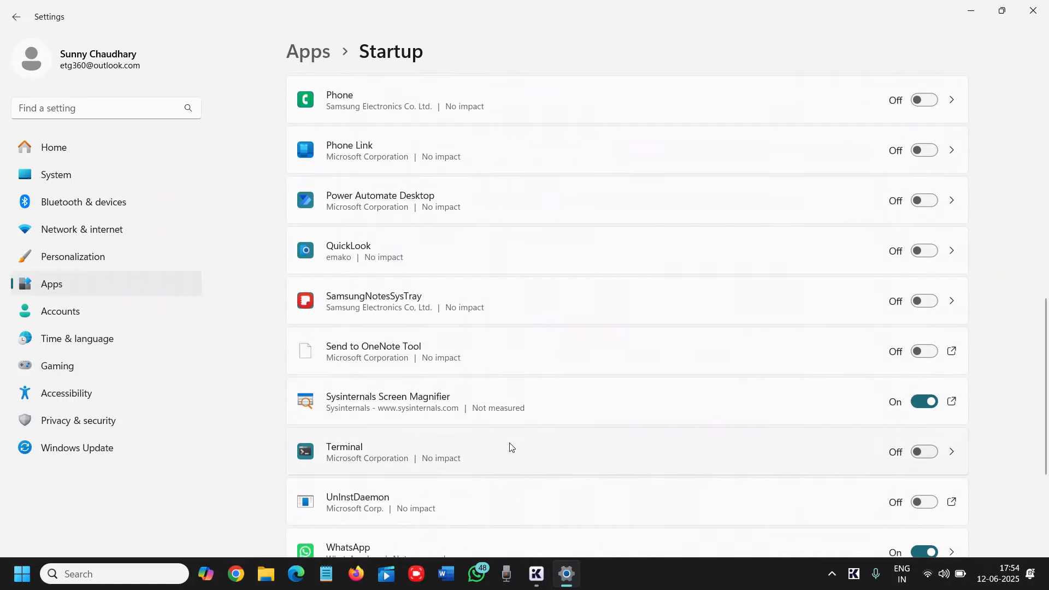
scroll(881, 431, down, 3)
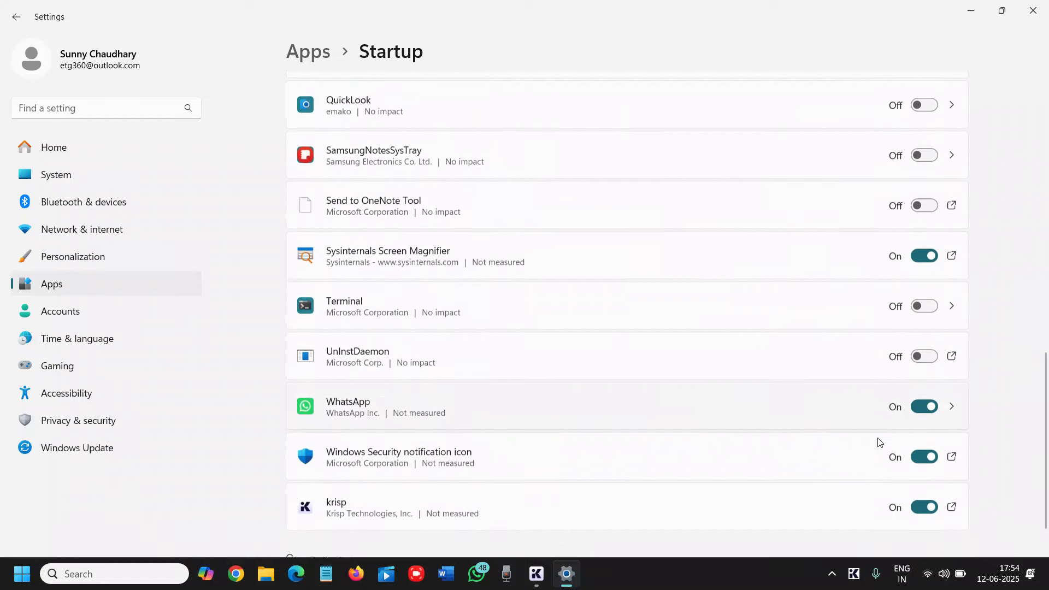
click(927, 409)
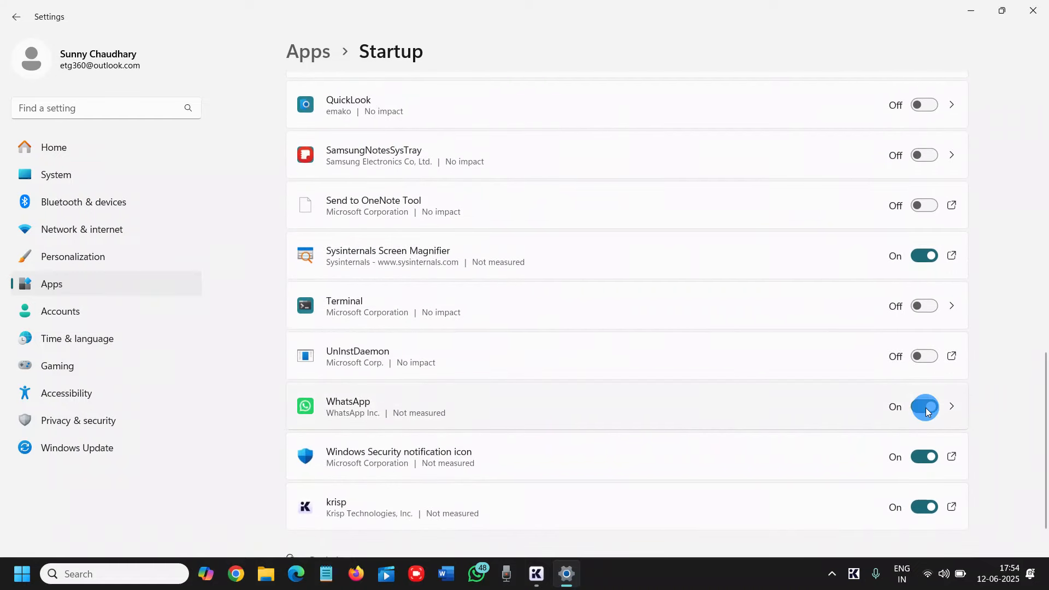
scroll(920, 412, down, 1)
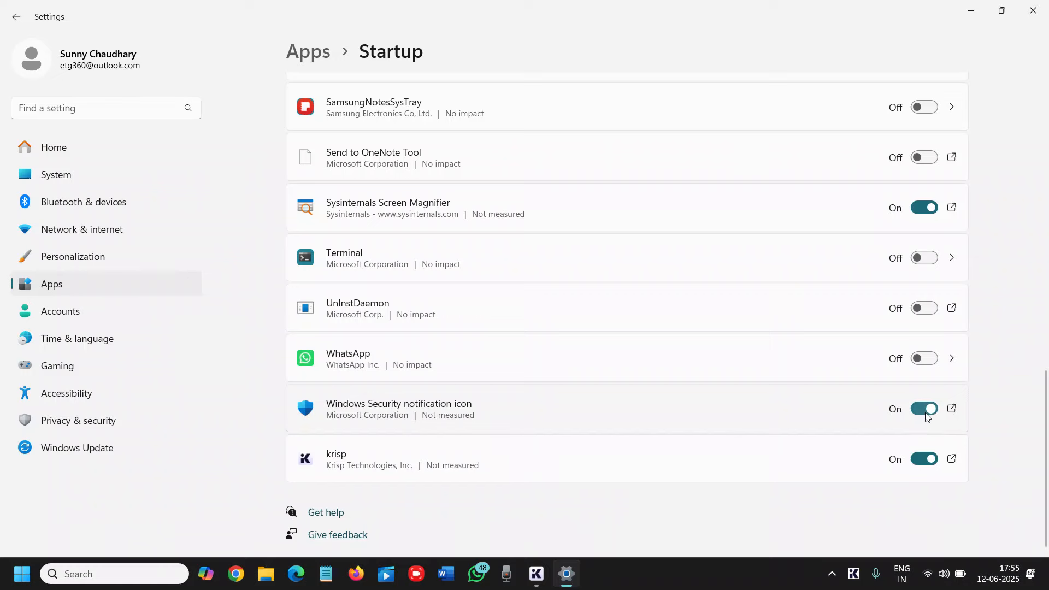
scroll(749, 452, up, 7)
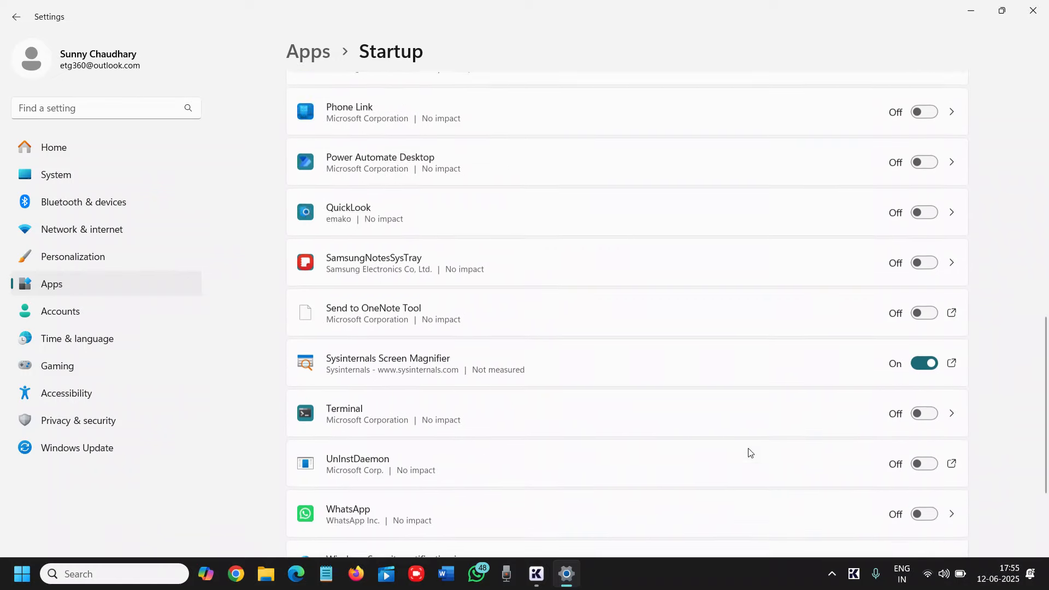
scroll(749, 452, up, 8)
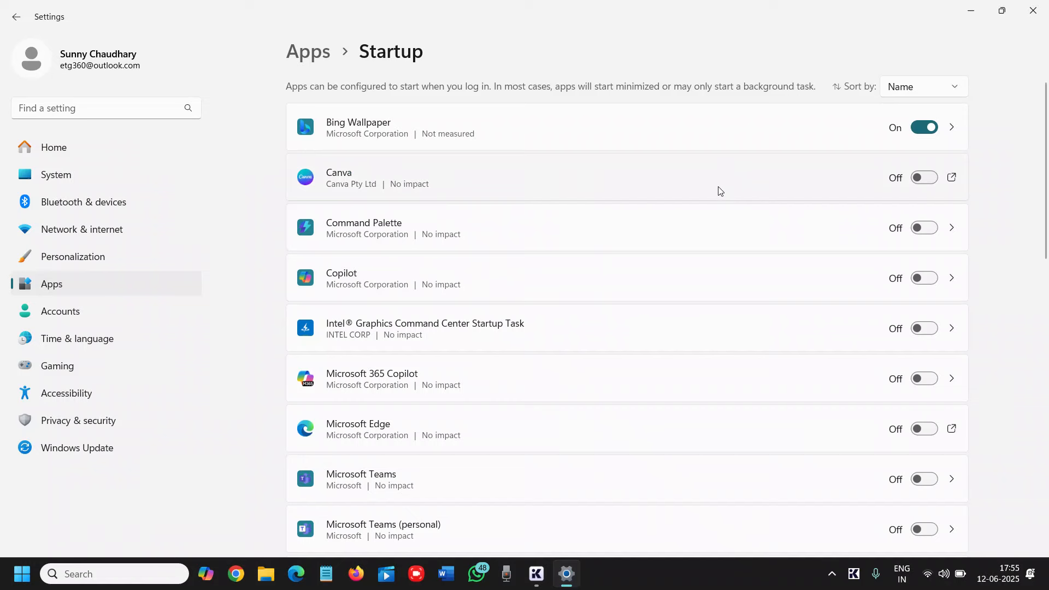
scroll(719, 190, down, 7)
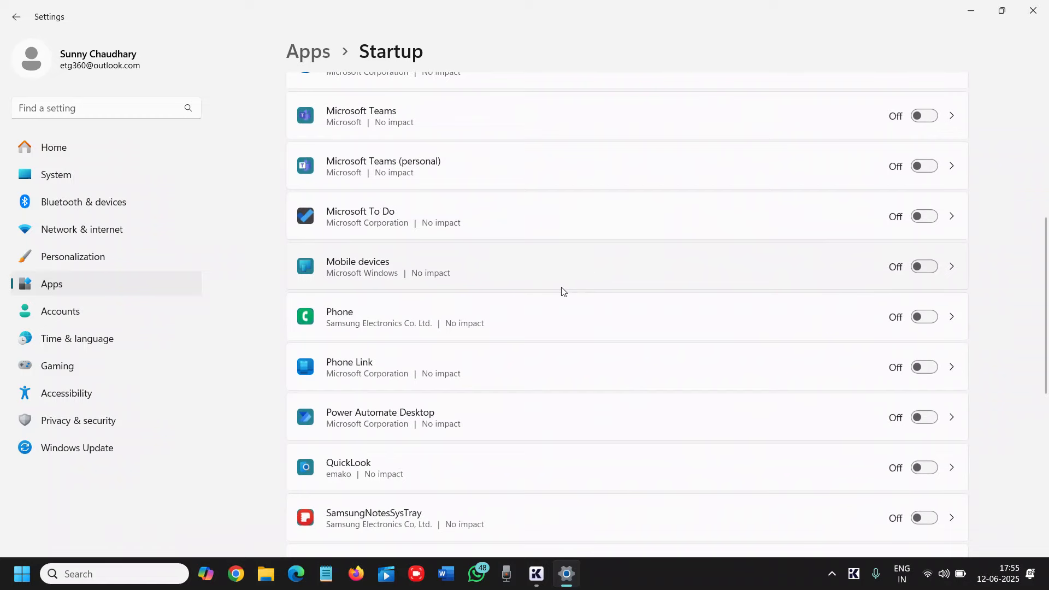
scroll(562, 288, up, 7)
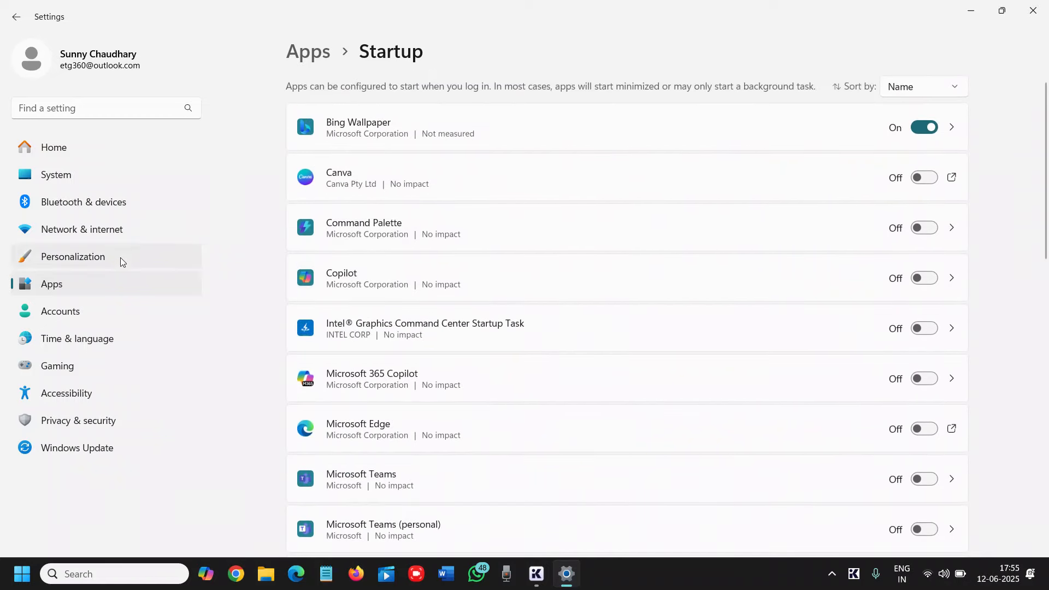
Step: Open the list of installed apps and sort it by size from large to small
click(131, 289)
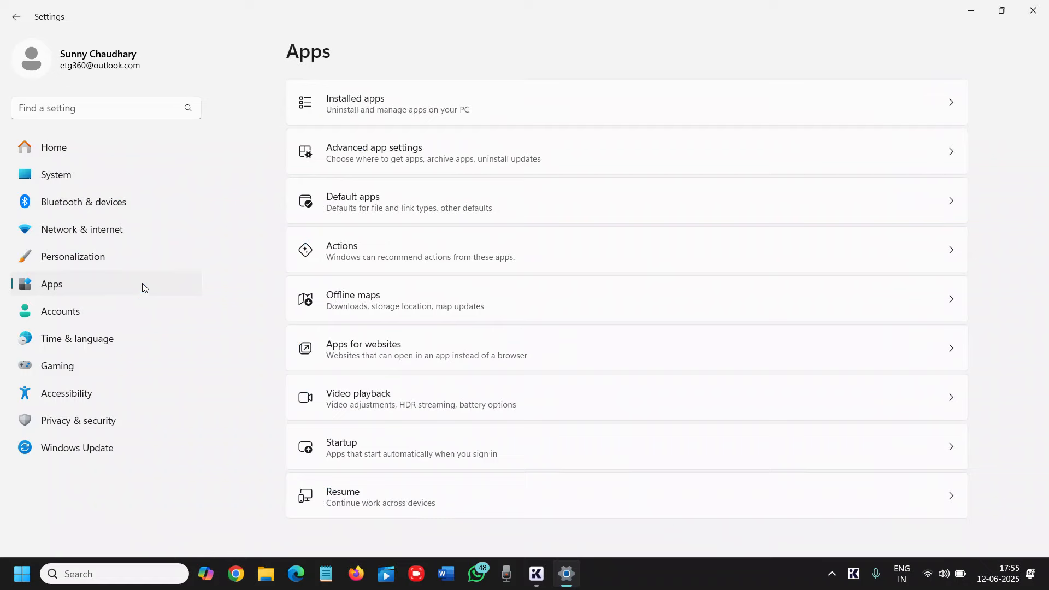
click(511, 112)
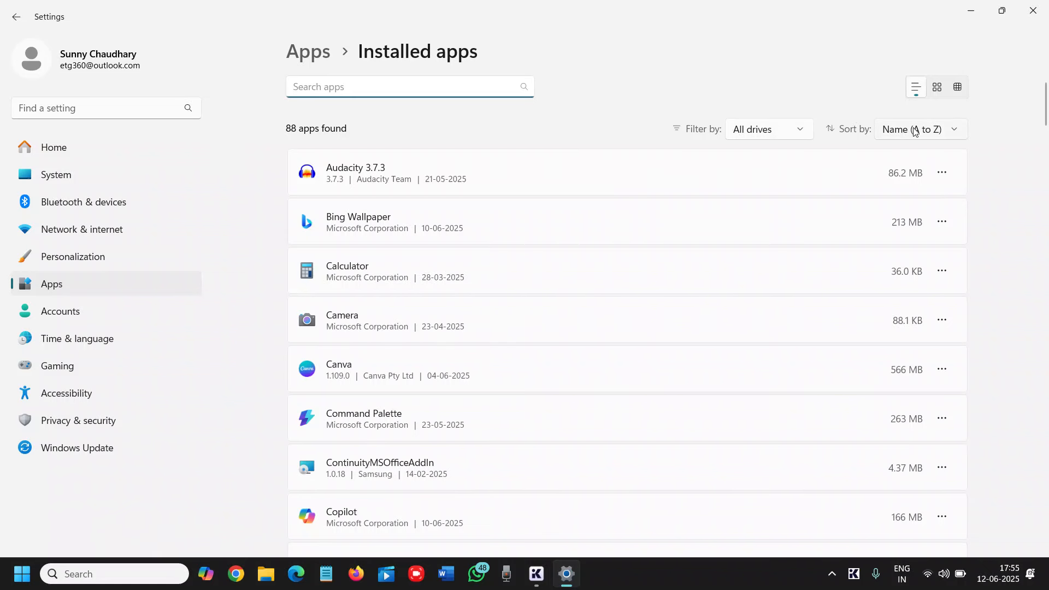
click(934, 130)
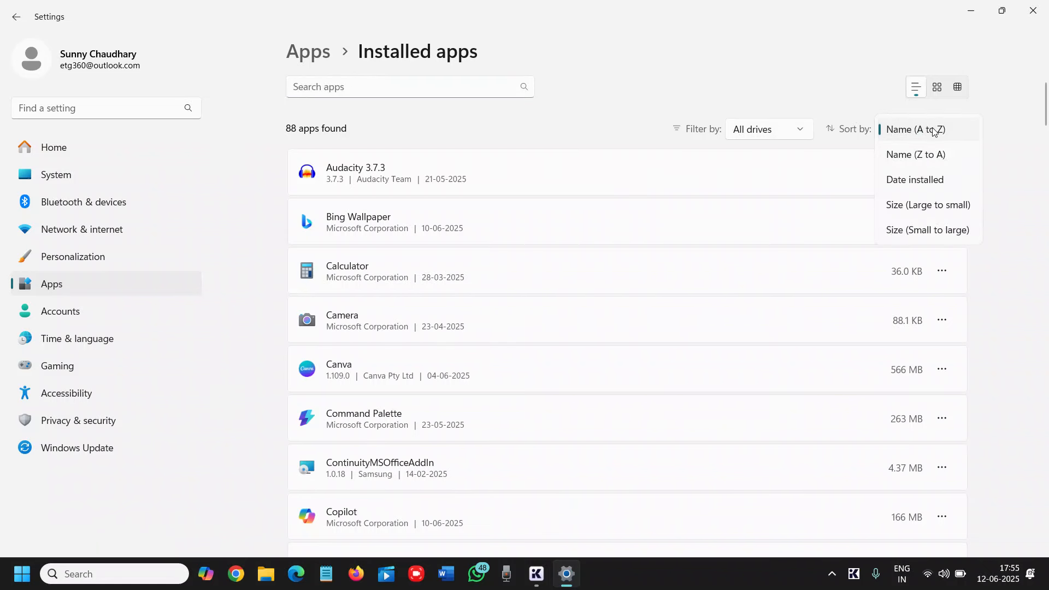
click(522, 128)
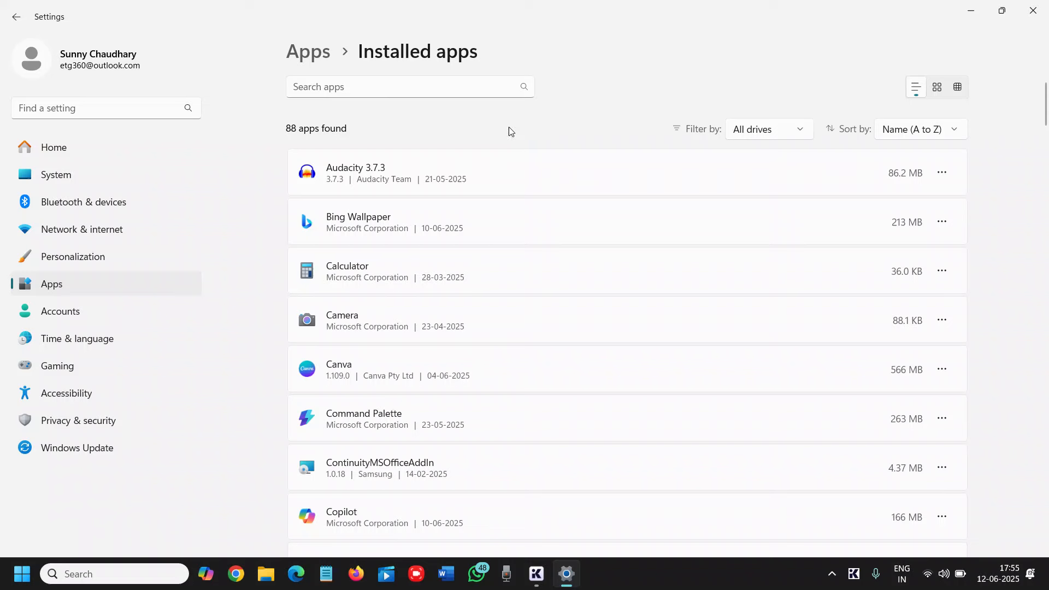
click(910, 136)
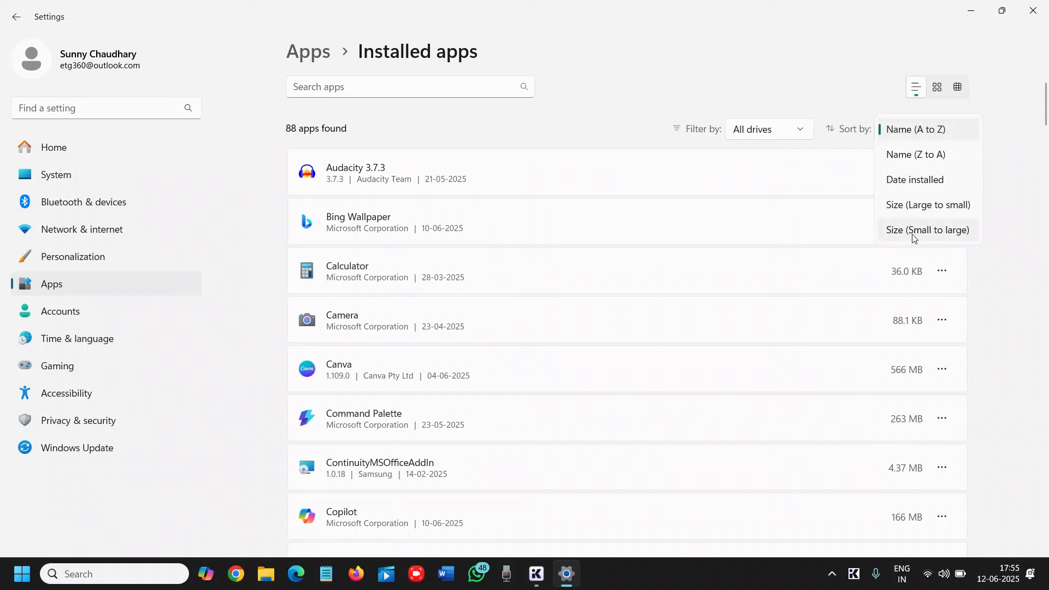
click(916, 206)
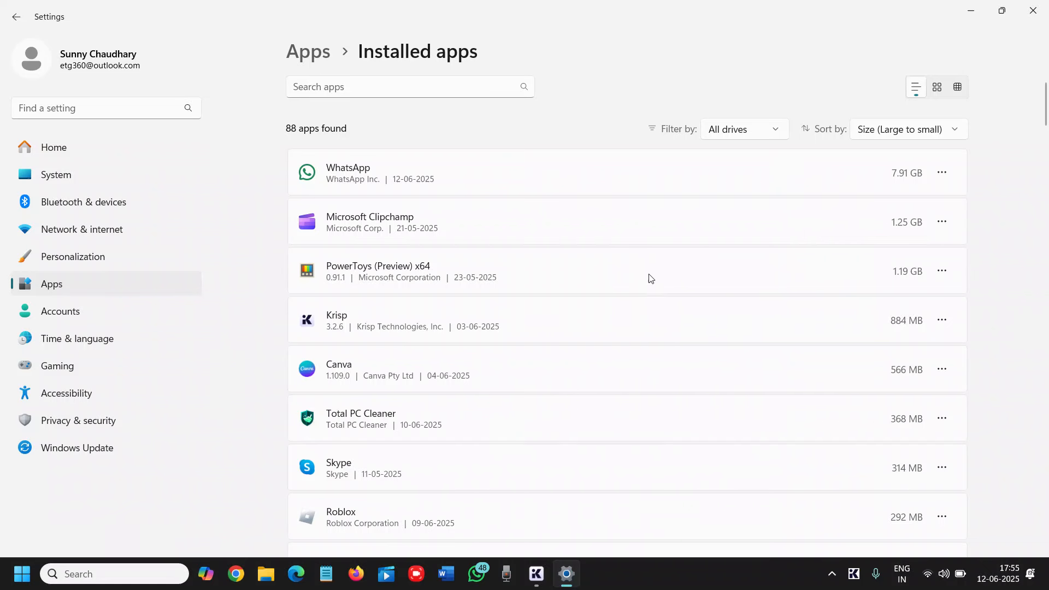
Step: Uninstall PowerToys (Preview) x64 and close its setup window once the removal is complete
click(943, 272)
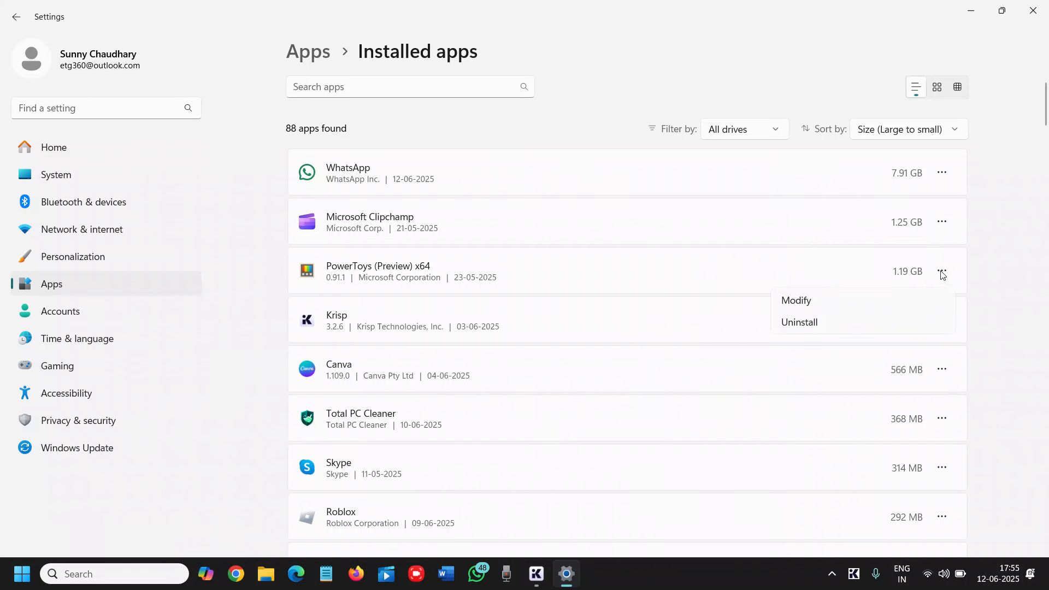
click(821, 326)
click(913, 345)
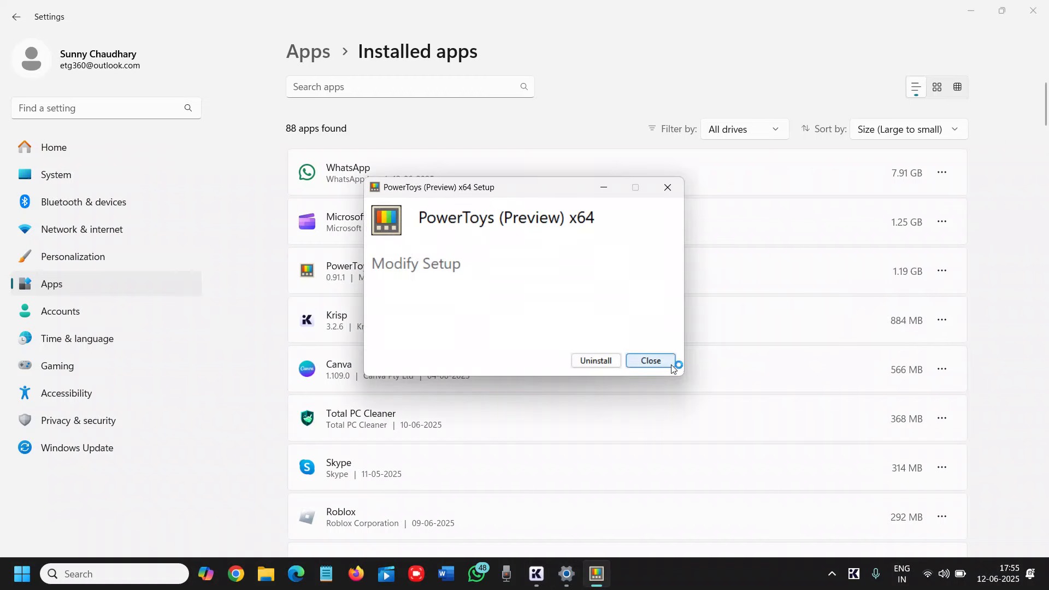
click(606, 365)
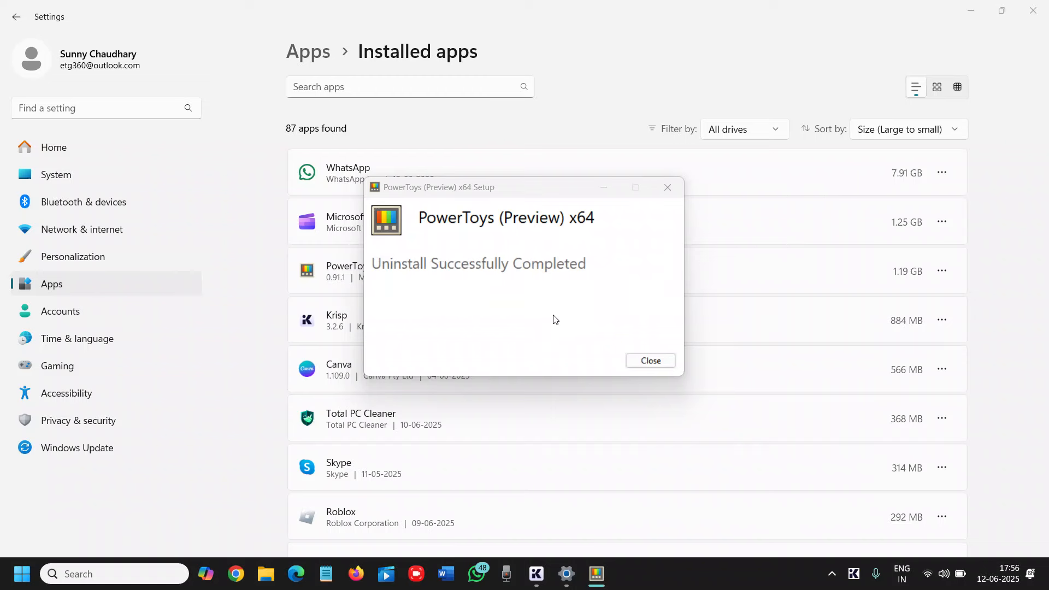
click(643, 365)
Step: Uninstall Total PC Cleaner, confirm the removal and close Settings
click(943, 369)
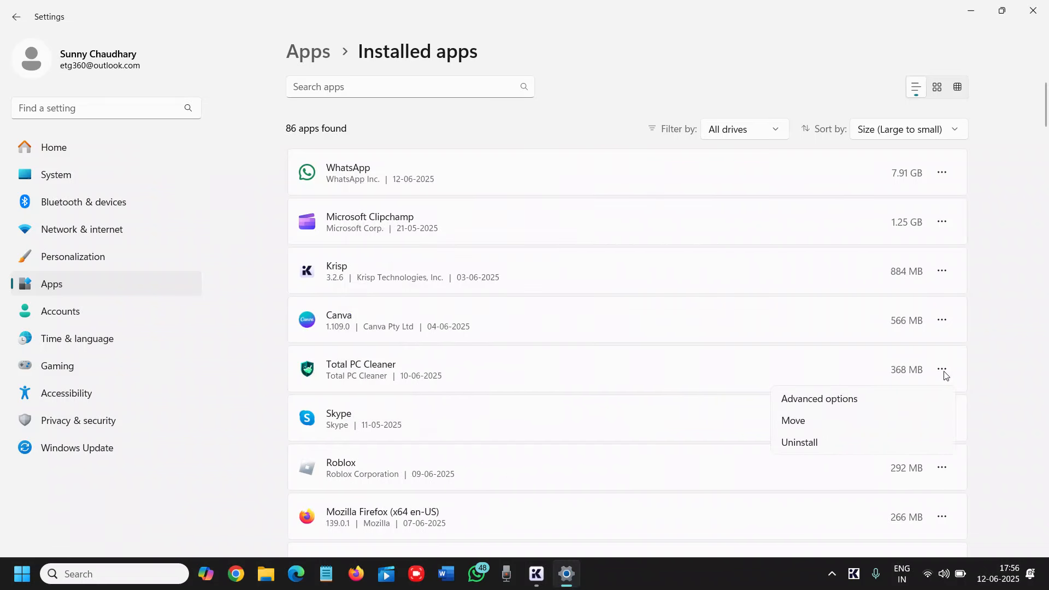
click(840, 445)
click(913, 441)
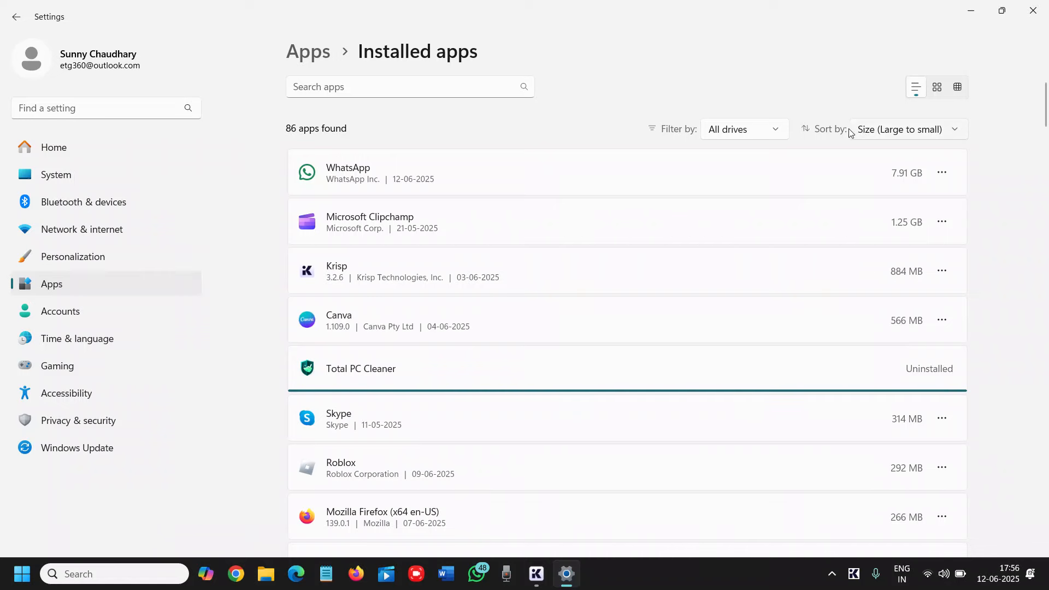
key(alt+F4)
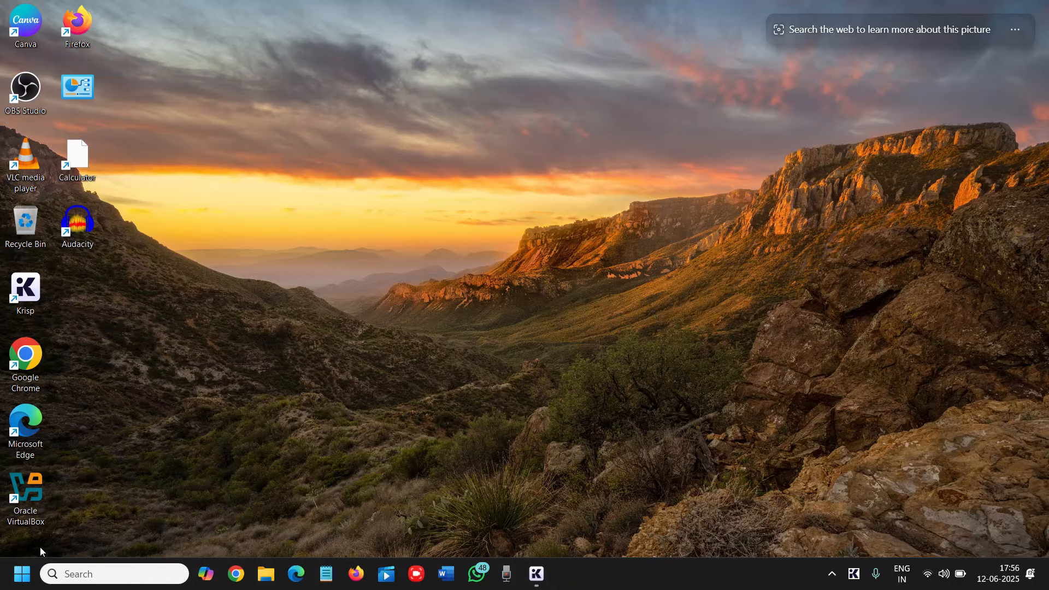
Step: Reopen Windows Settings and go to the Power & battery page of the System settings
right_click(21, 573)
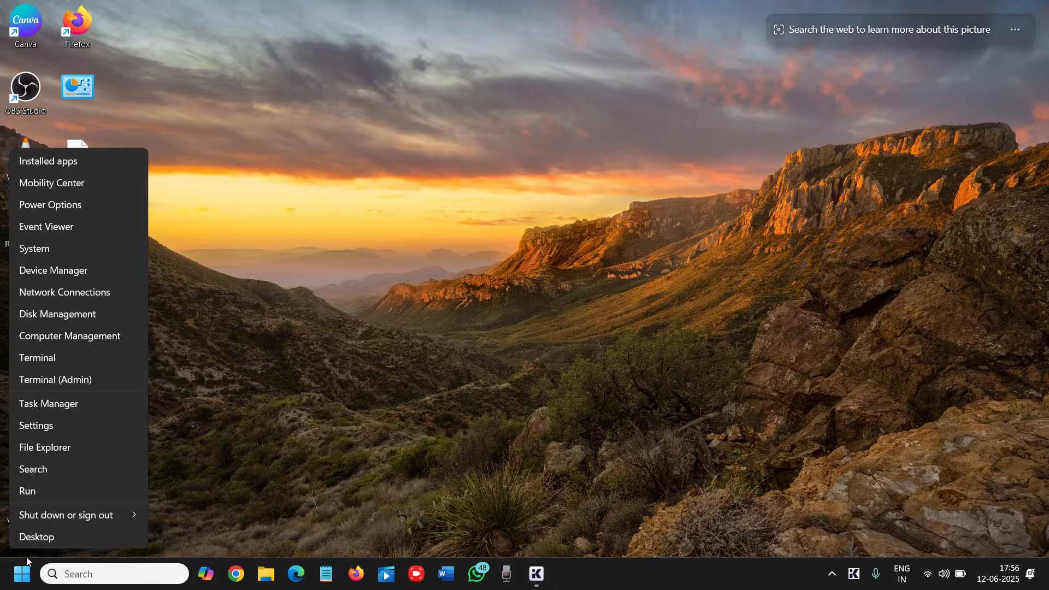
click(33, 421)
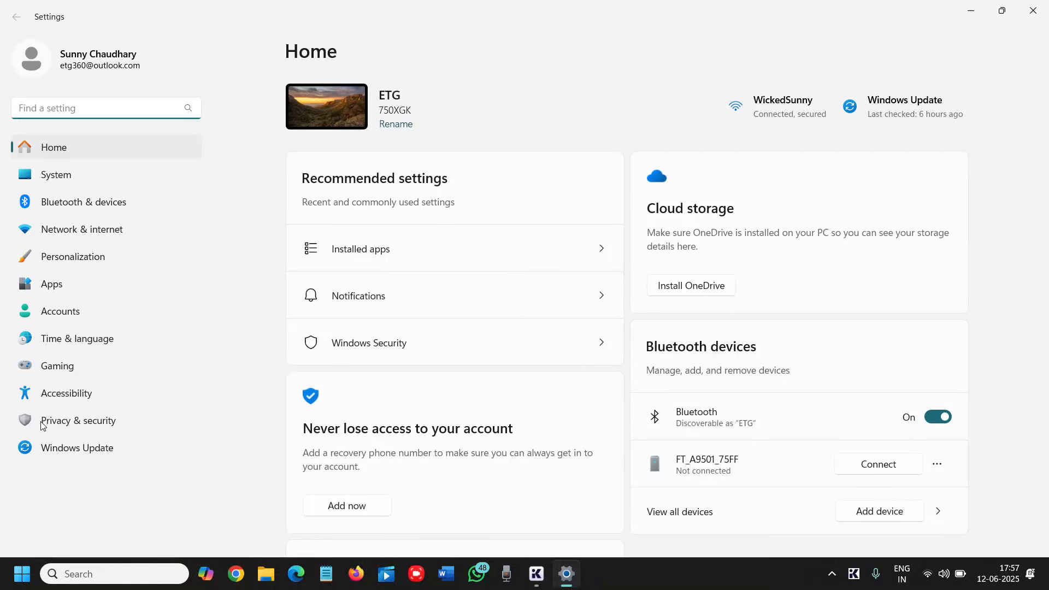
click(83, 175)
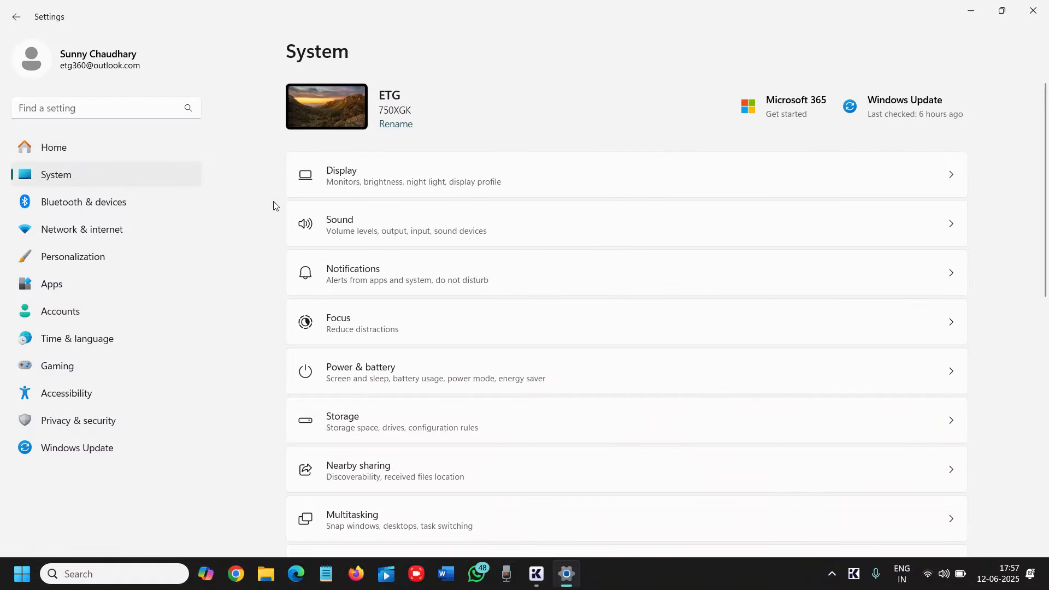
scroll(417, 295, down, 3)
click(448, 229)
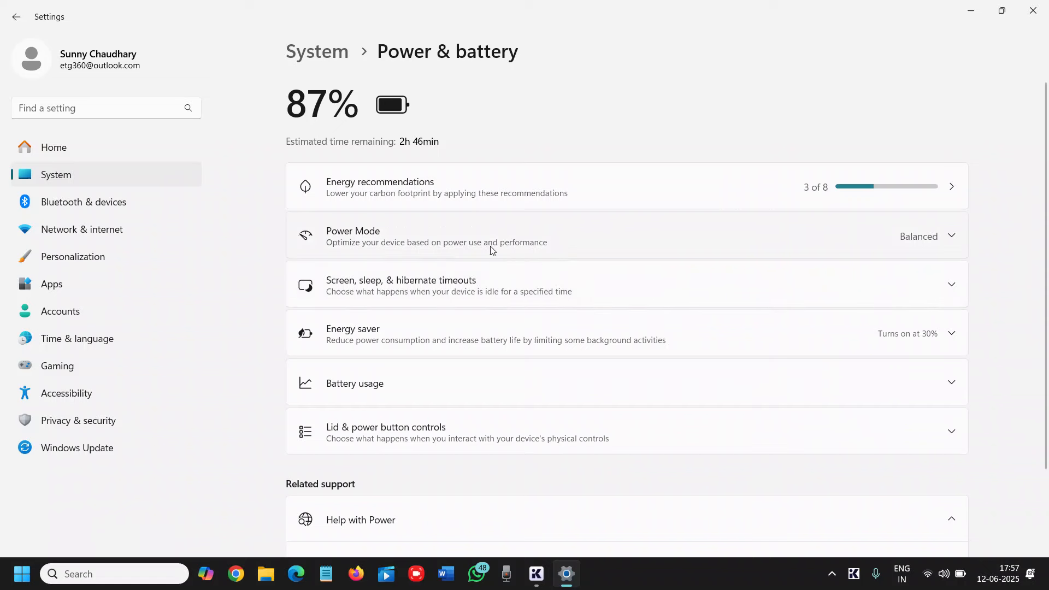
Step: Expand the Power Mode settings and review the modes offered for Plugged in, leaving it on Balanced
click(582, 247)
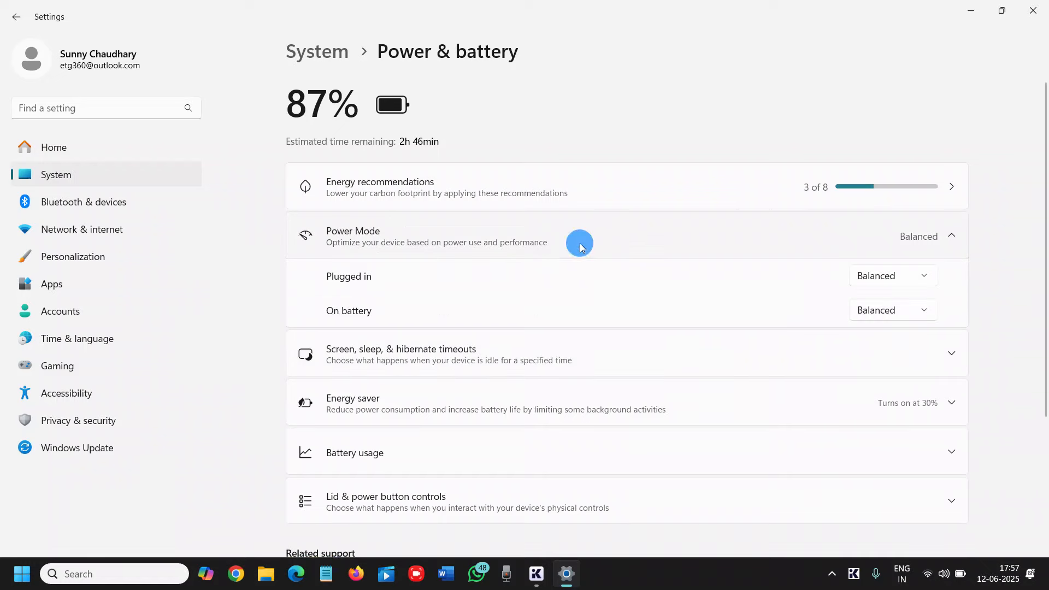
click(876, 280)
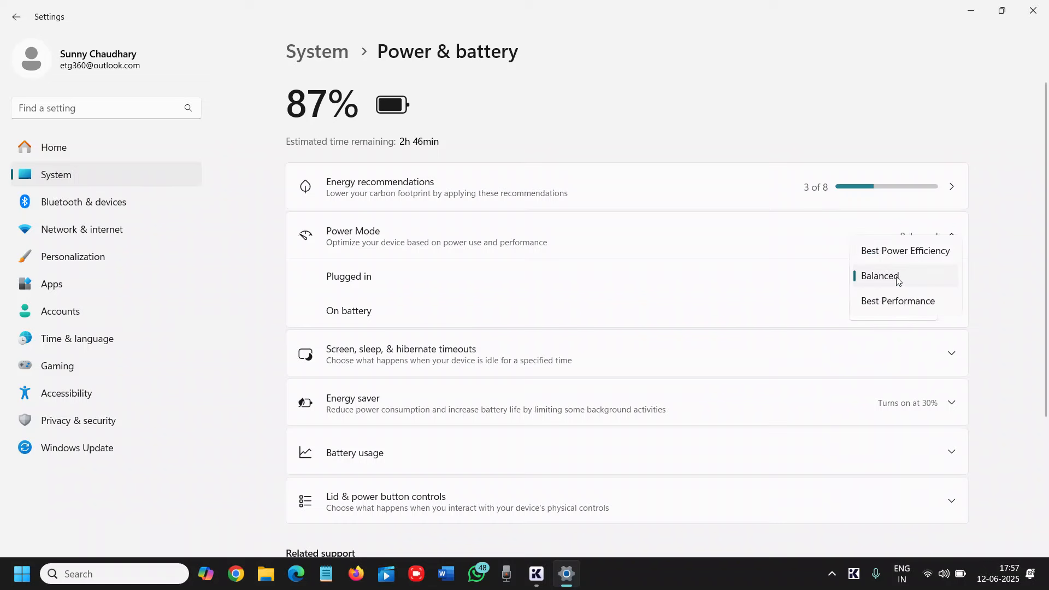
click(885, 279)
click(887, 280)
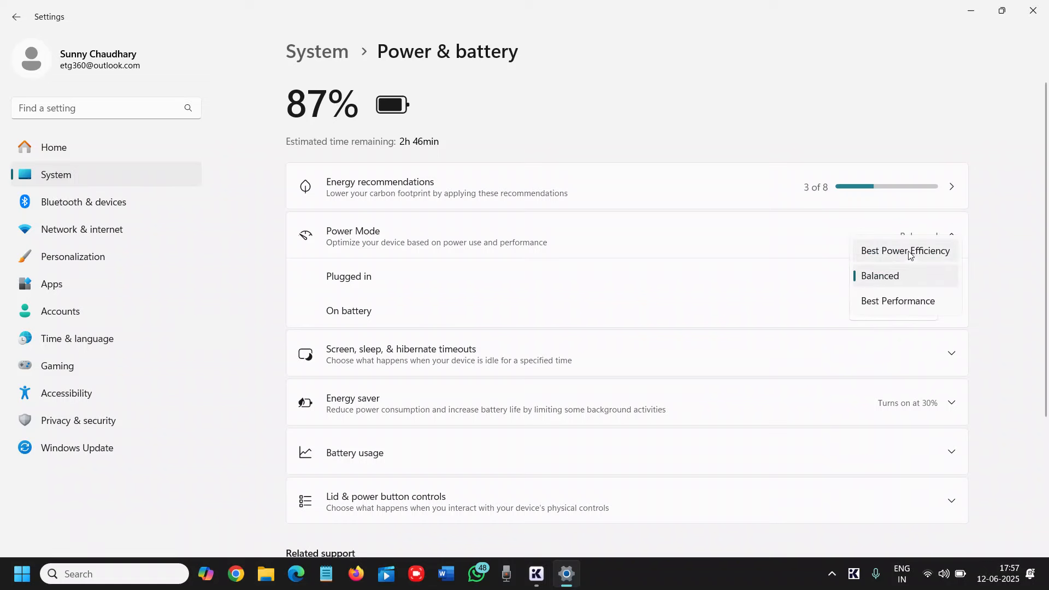
click(877, 280)
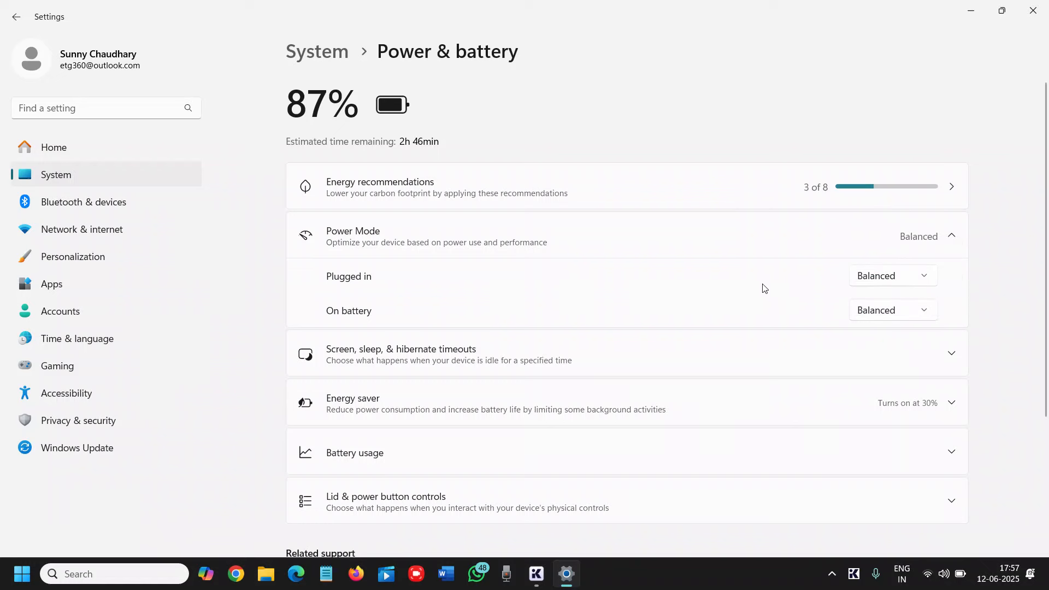
click(883, 279)
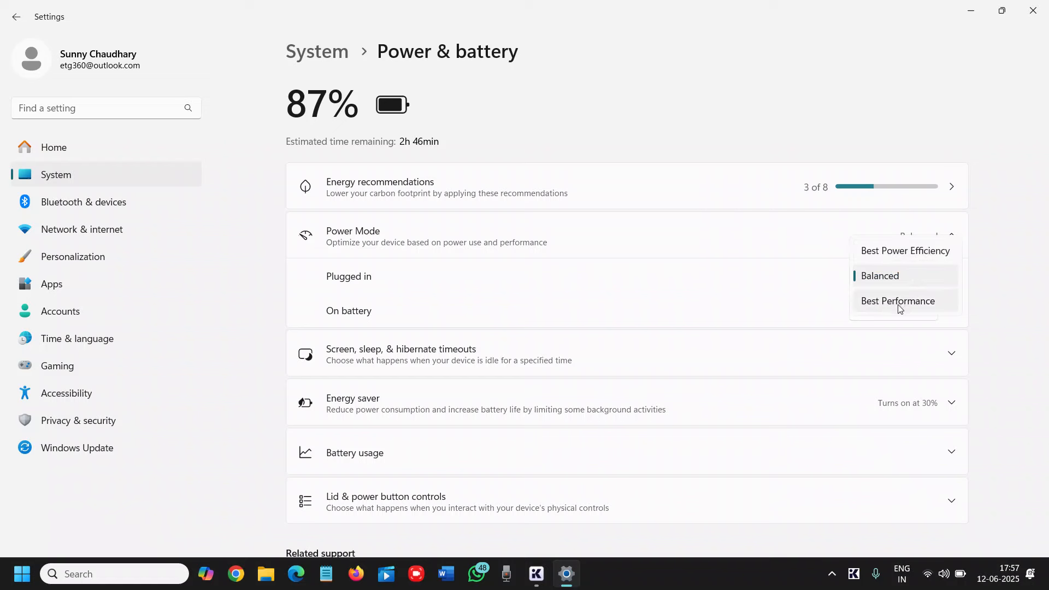
click(810, 279)
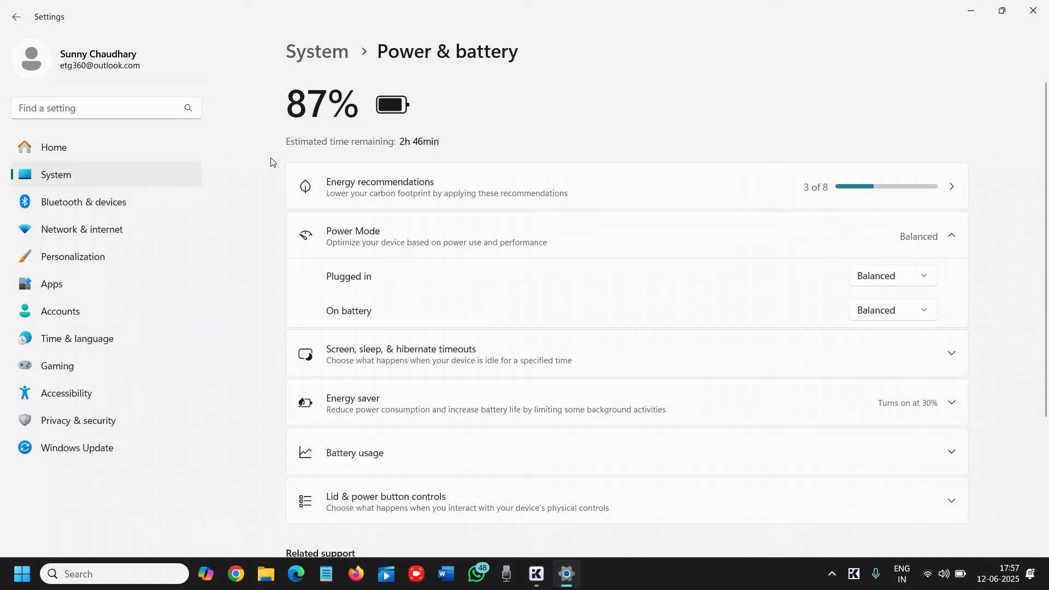
Step: Go to the Storage page of the System settings and open the advanced temporary files options under Cleanup recommendations
click(93, 174)
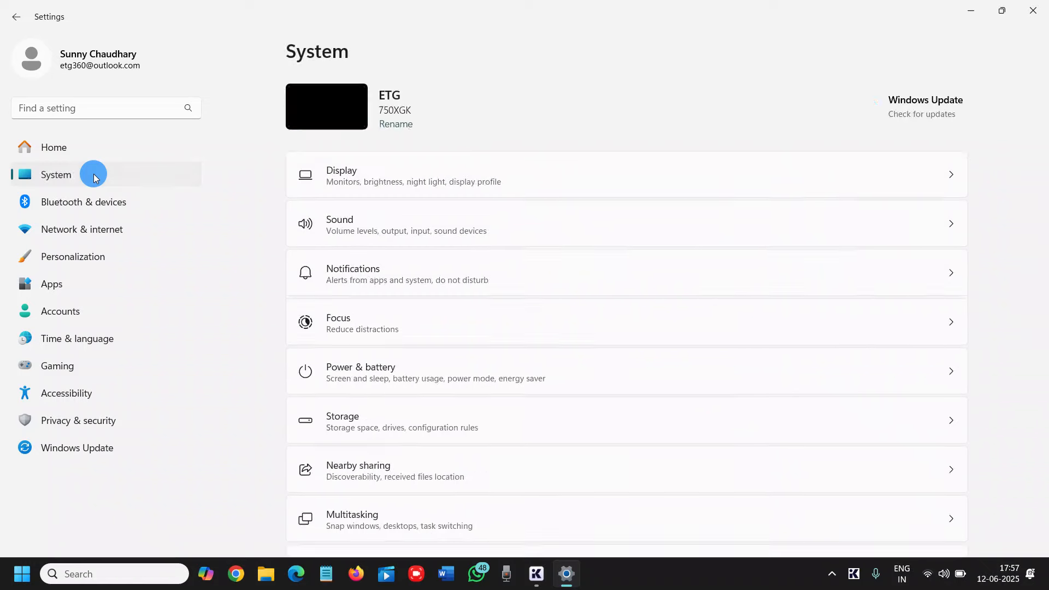
scroll(383, 241, down, 2)
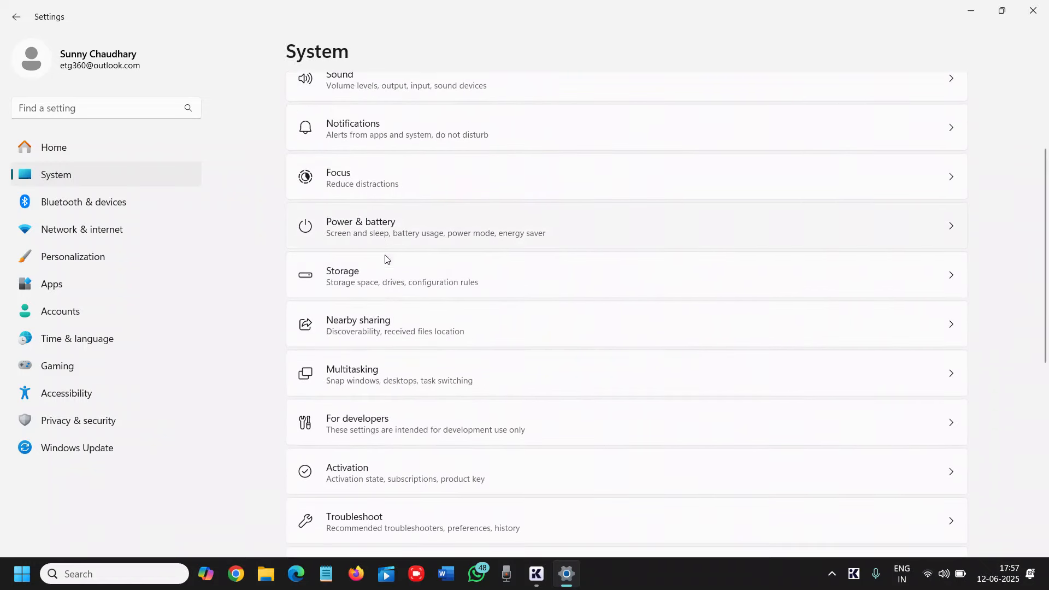
click(522, 283)
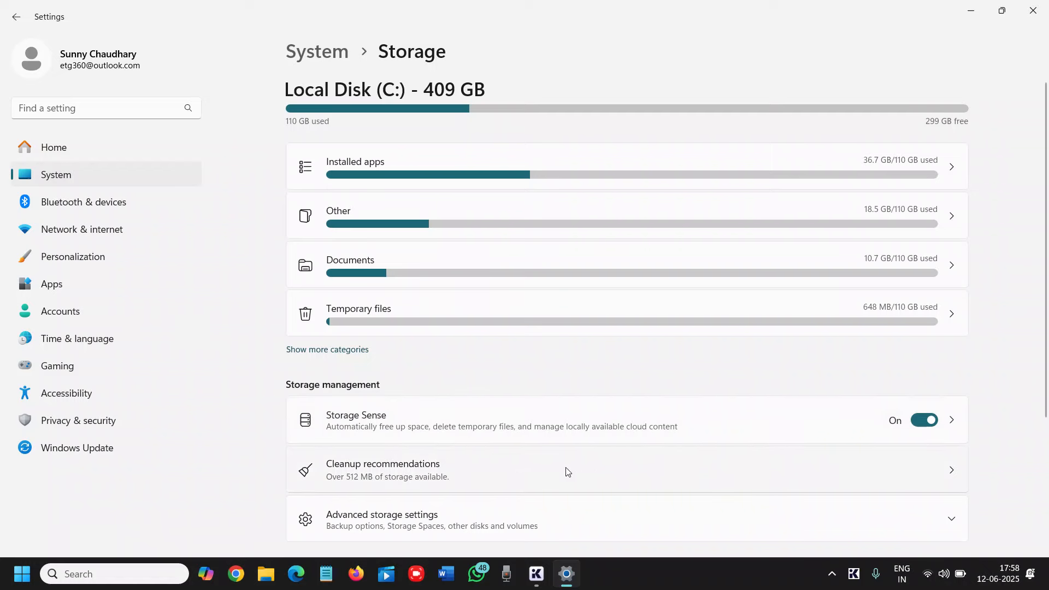
click(444, 472)
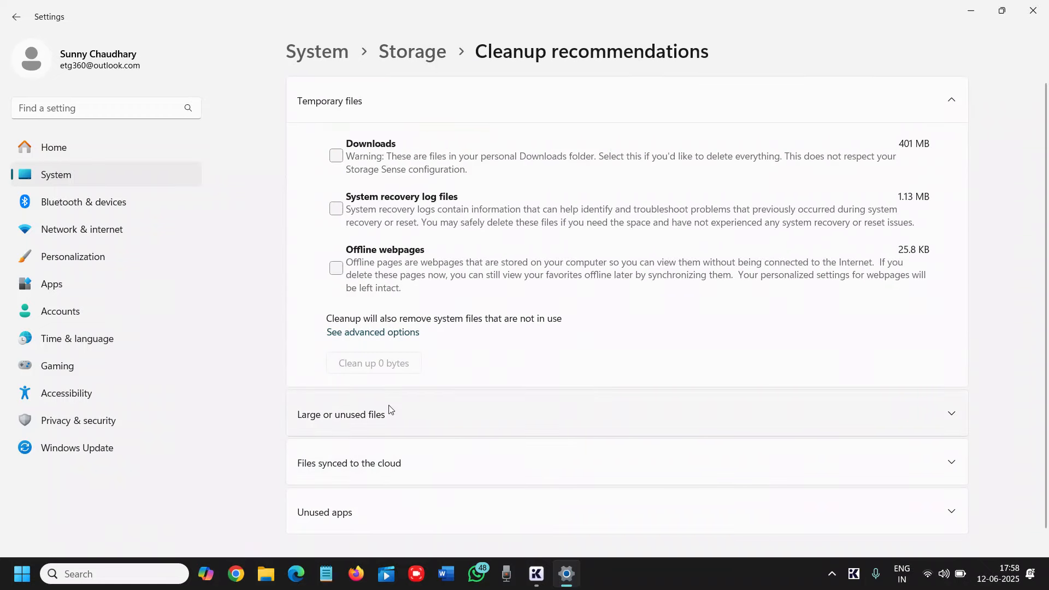
scroll(389, 424, down, 1)
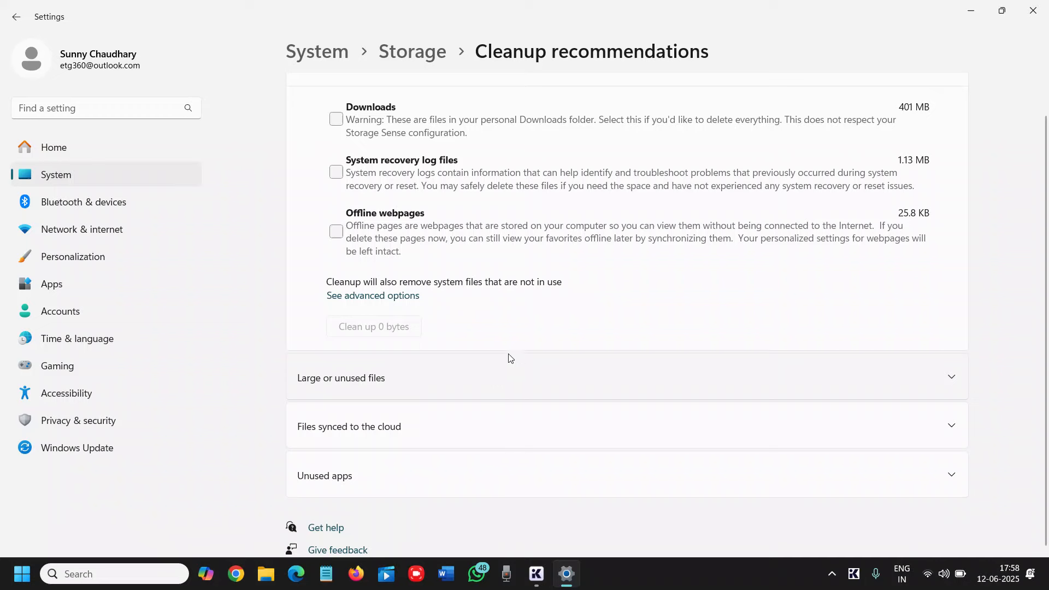
click(389, 296)
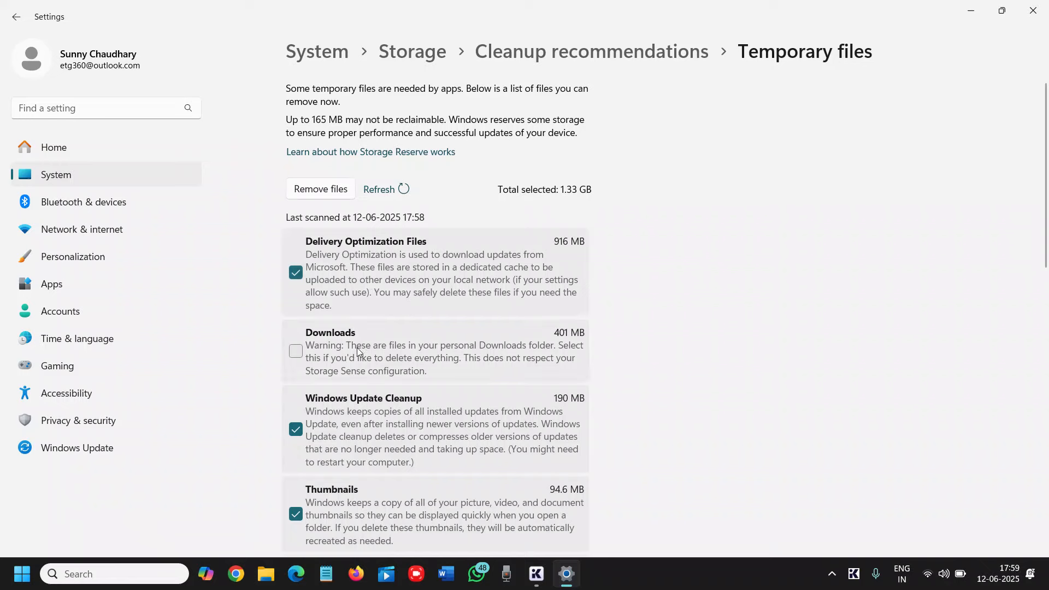
Step: Add Downloads, System recovery log files and Offline webpages to the selected temporary files, and confirm permanent removal of all selected files
click(321, 345)
scroll(466, 324, down, 5)
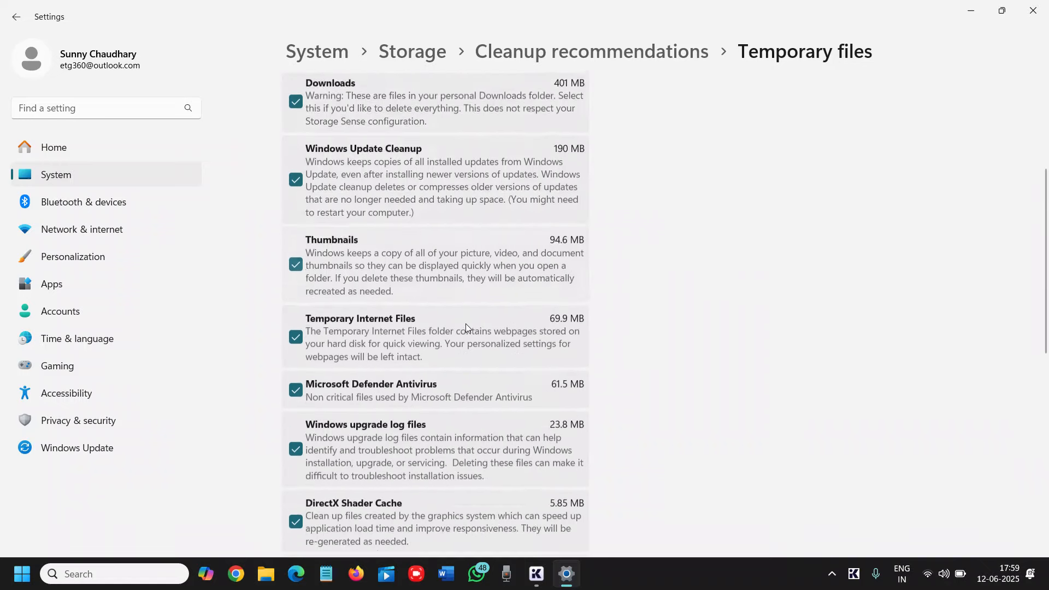
scroll(470, 328, down, 4)
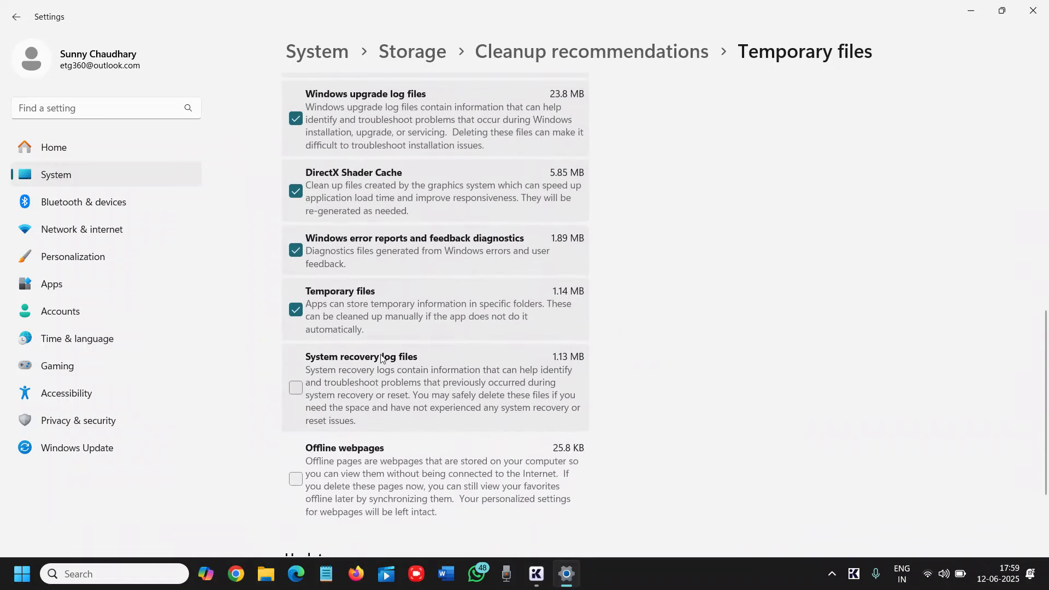
click(296, 388)
click(295, 479)
scroll(383, 446, down, 3)
scroll(415, 427, up, 14)
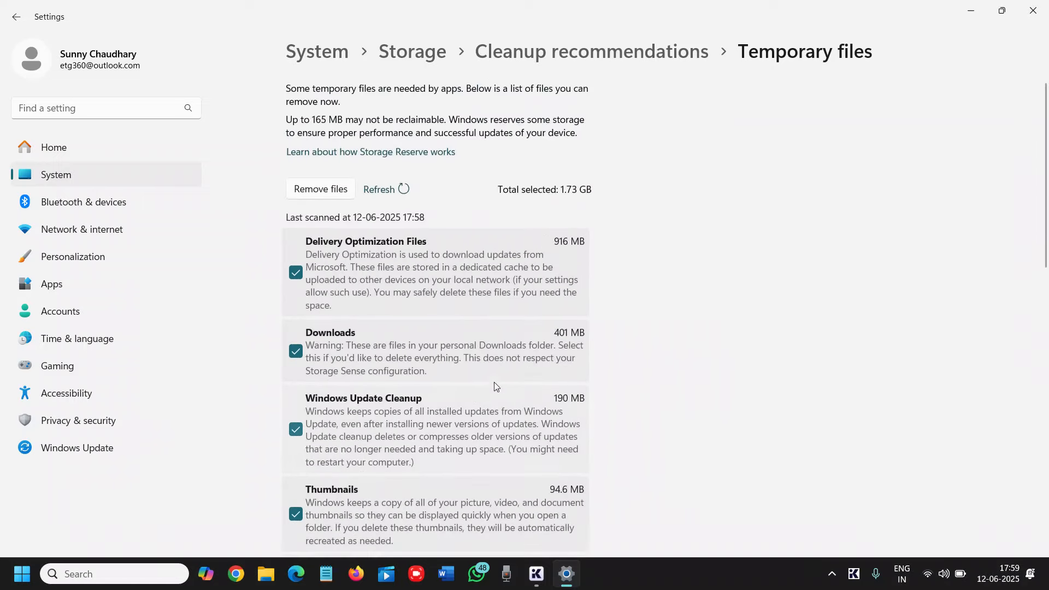
click(329, 193)
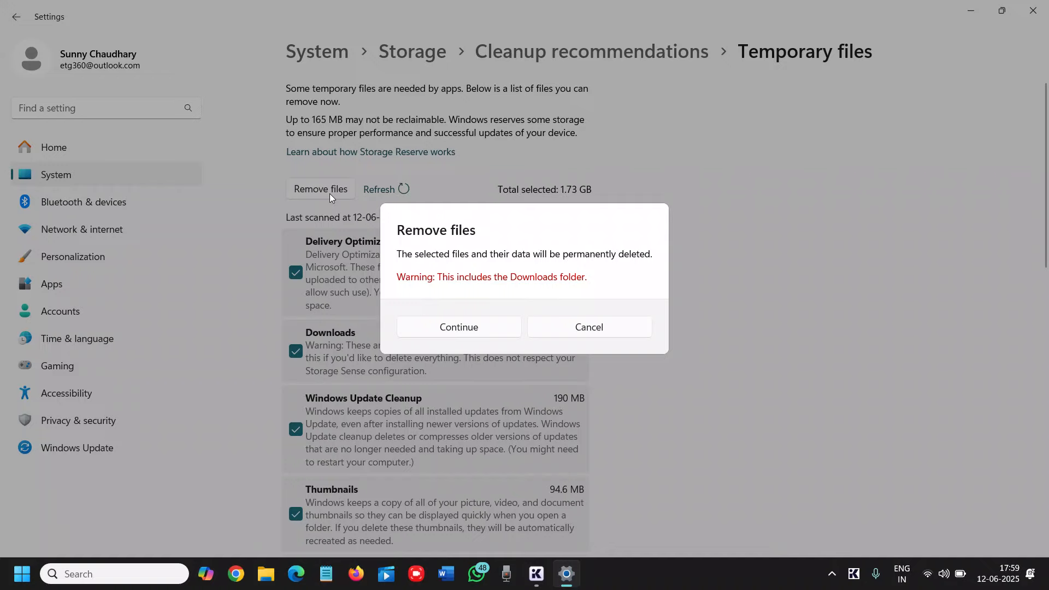
click(445, 327)
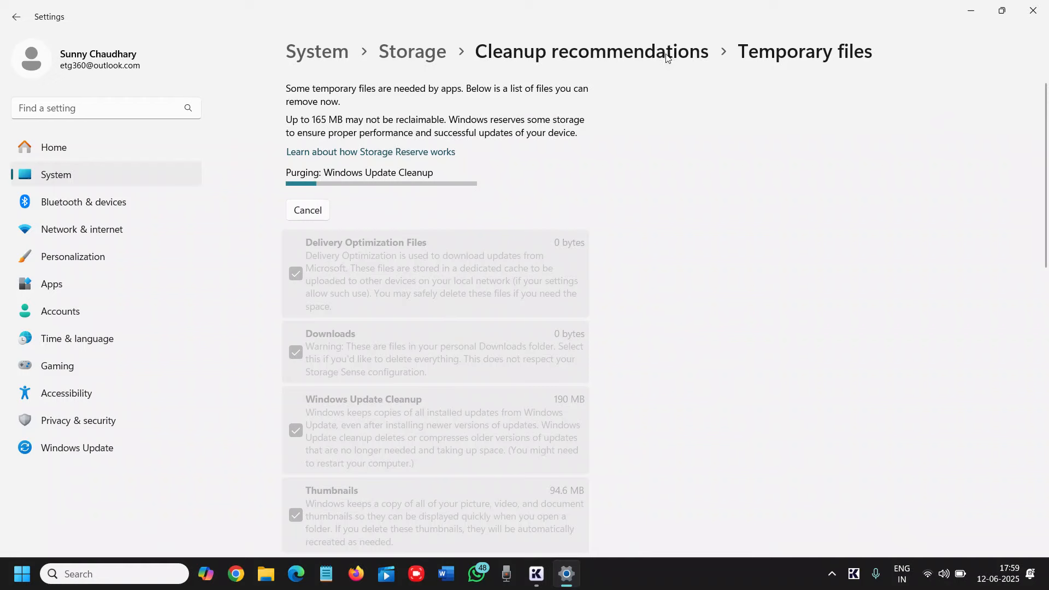
Step: Return to Cleanup recommendations and examine the files listed under Large or unused files
click(616, 49)
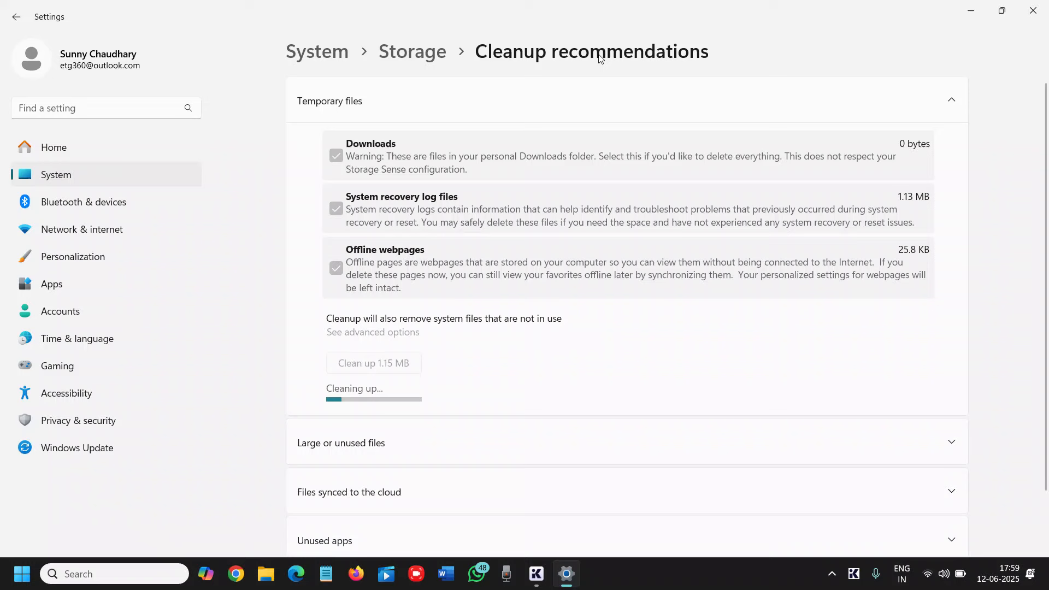
scroll(528, 263, down, 2)
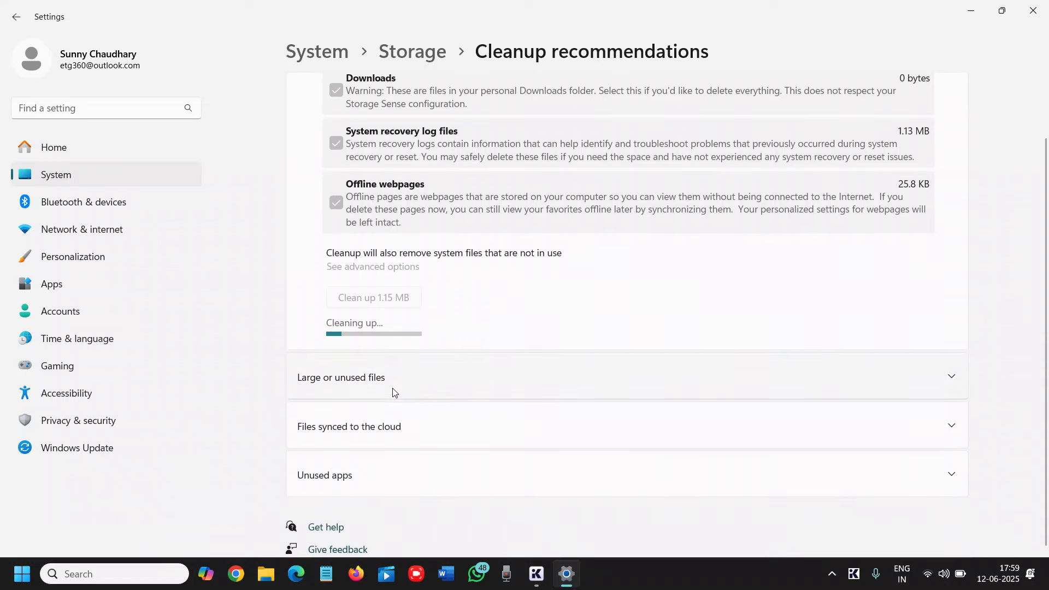
click(495, 380)
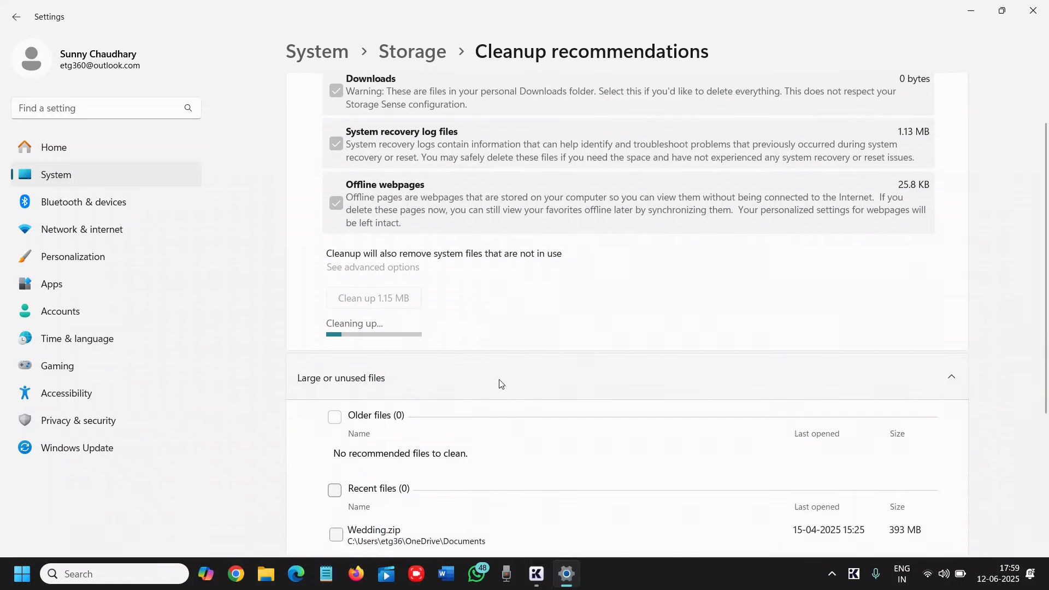
scroll(500, 384, down, 2)
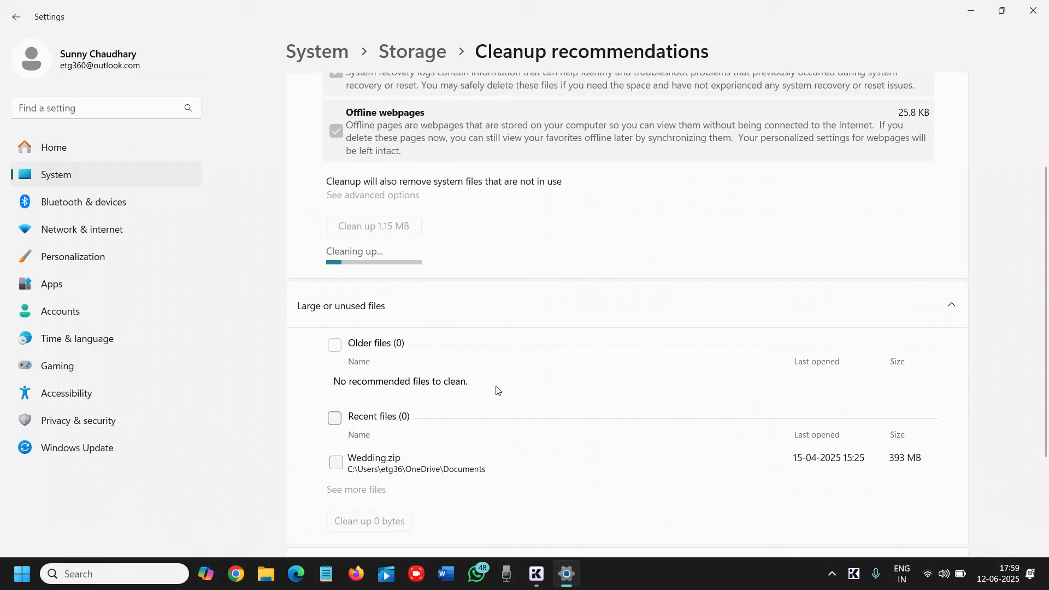
Step: Check the free space on Local Disk (C:) under This PC in File Explorer, and close both File Explorer and Settings
click(266, 574)
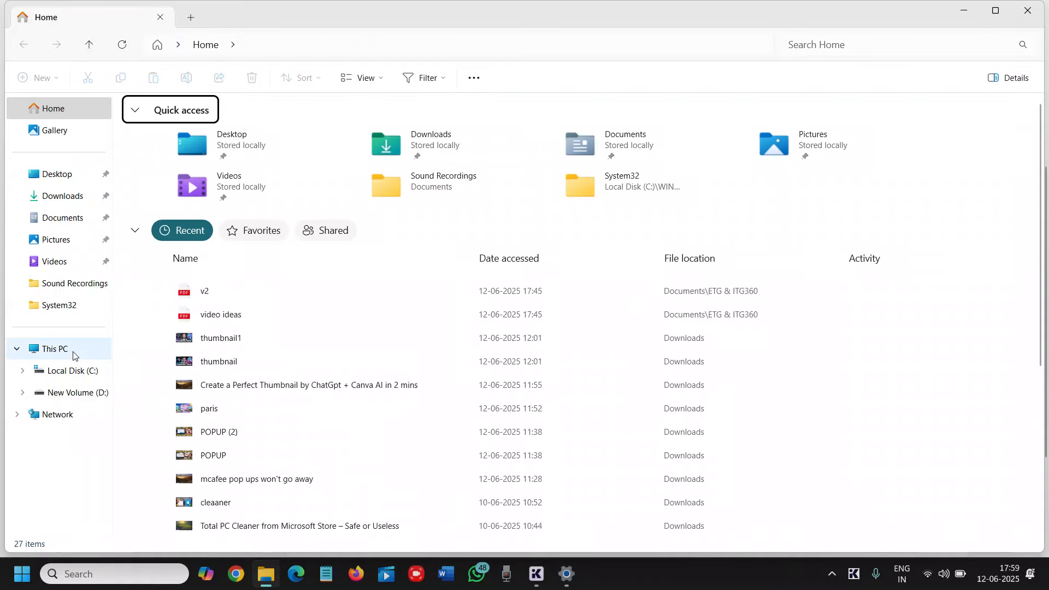
click(71, 350)
click(261, 131)
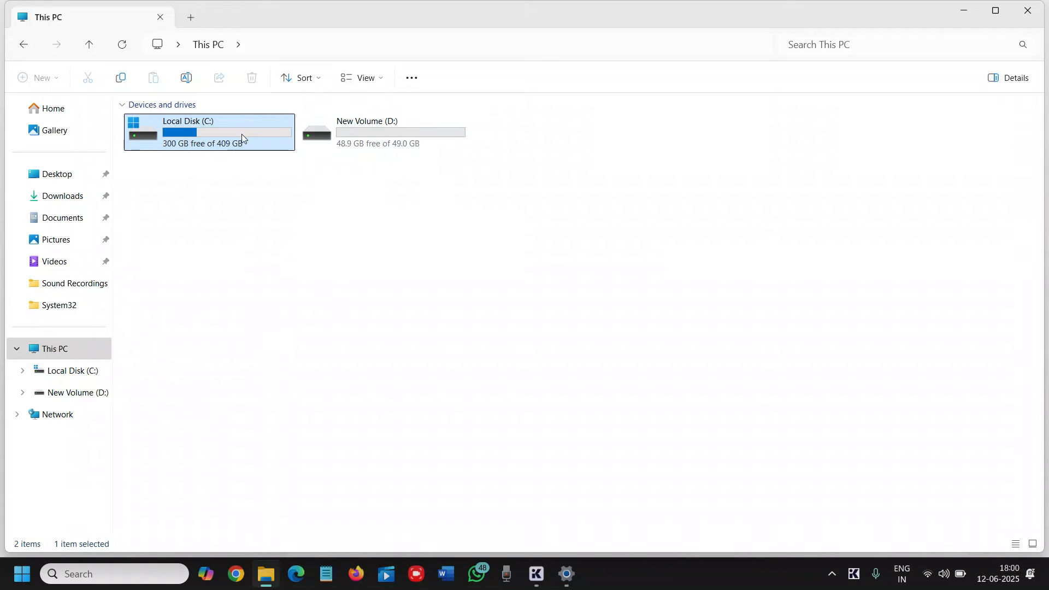
mouse_move(258, 136)
click(523, 262)
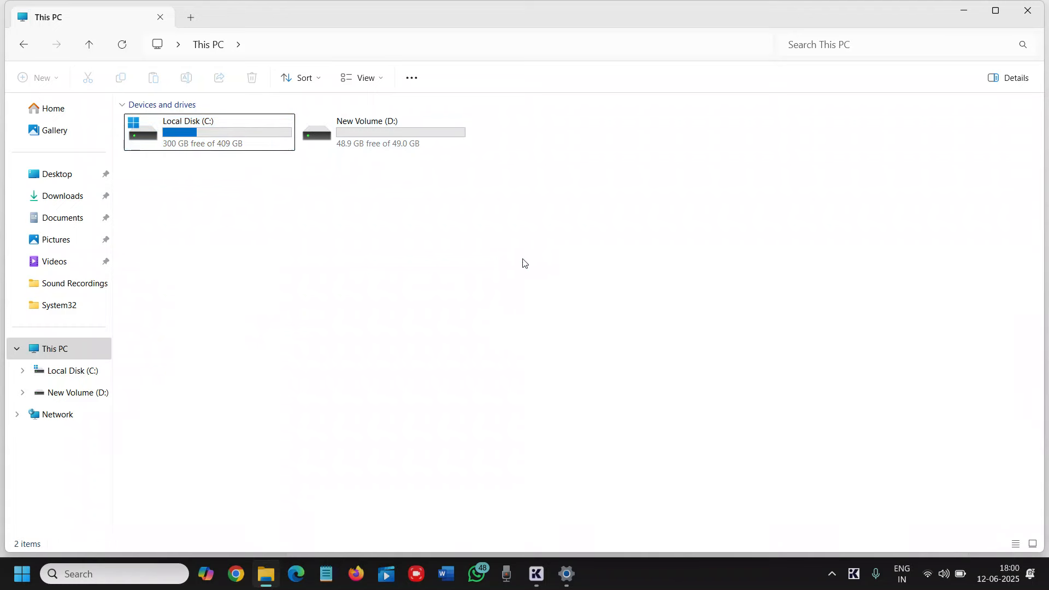
click(1038, 13)
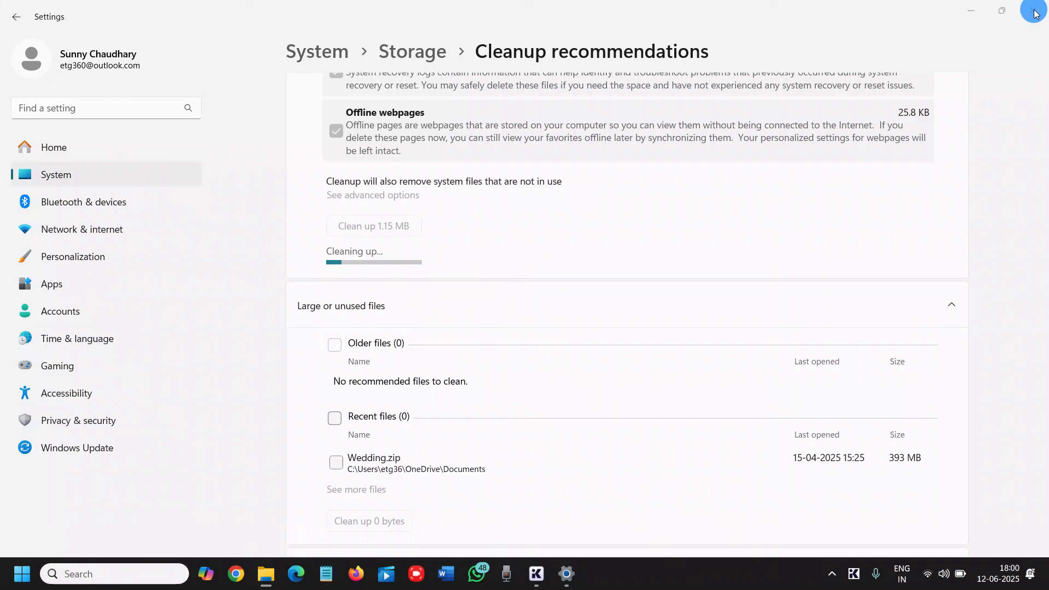
click(1036, 12)
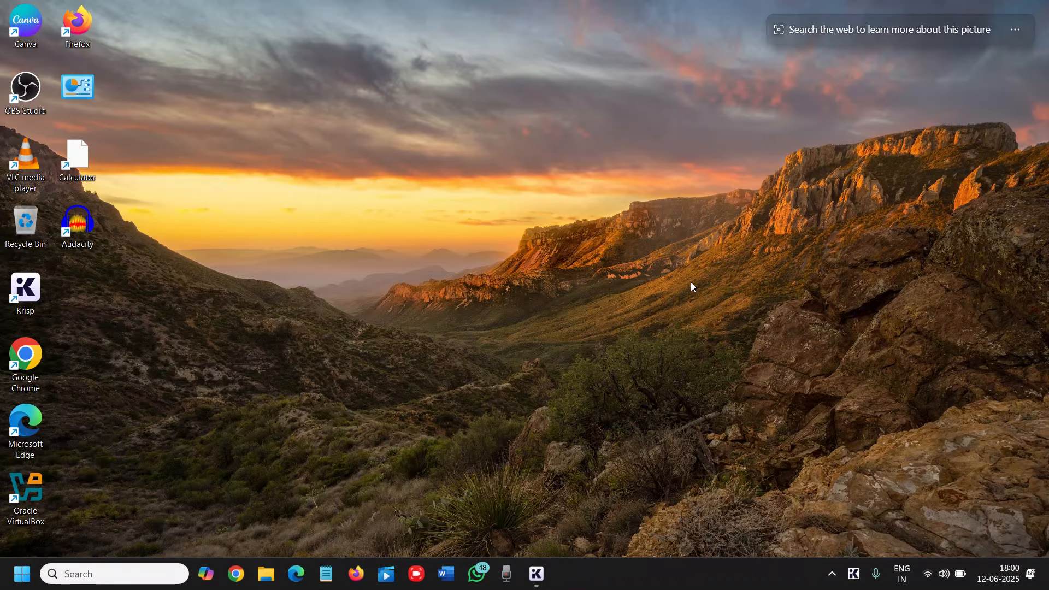